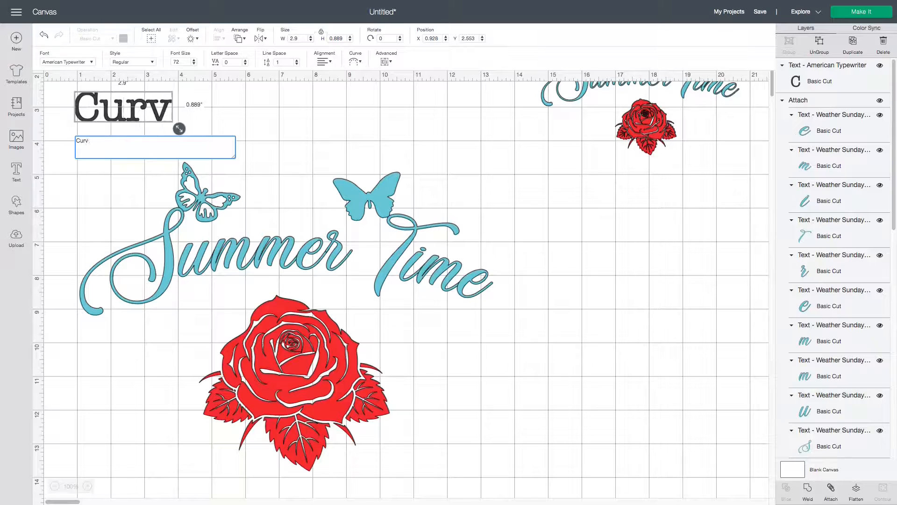
Complete the new text line so it reads "Curve, slice, weld and attach"
text(, slice)
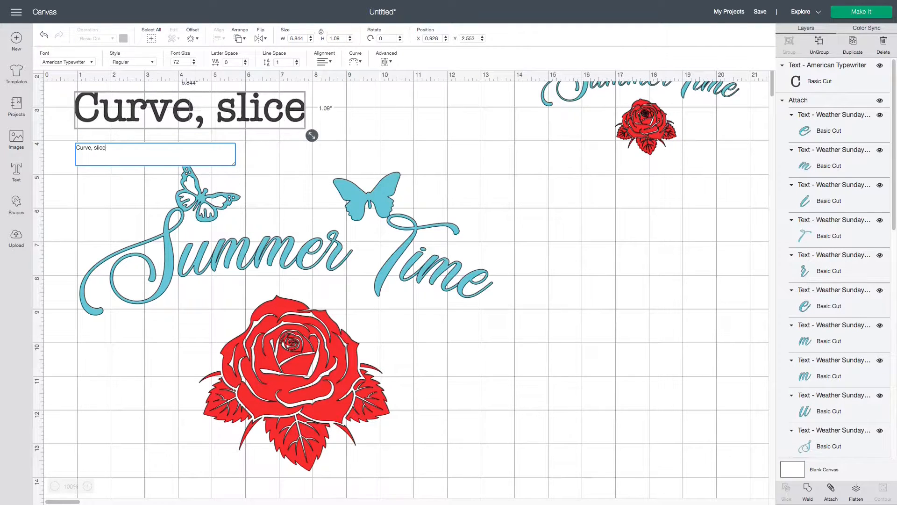
text(, weld an)
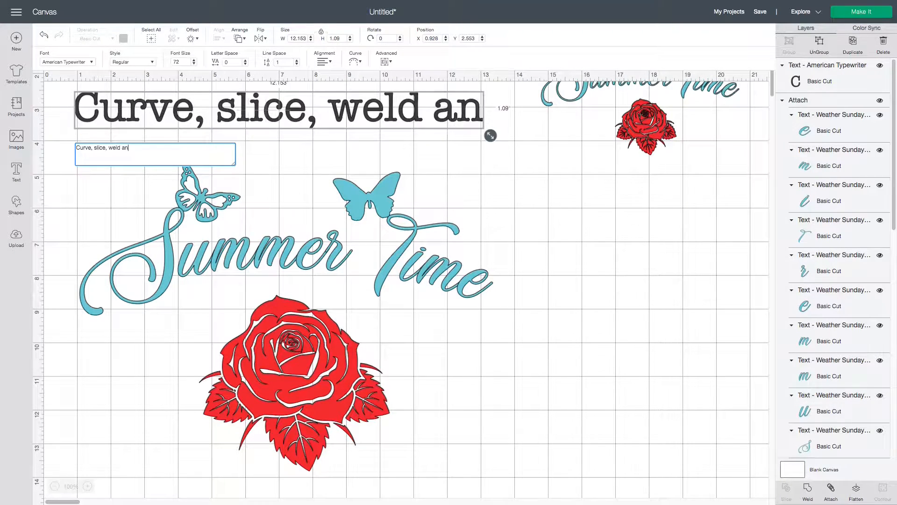
text(d attach)
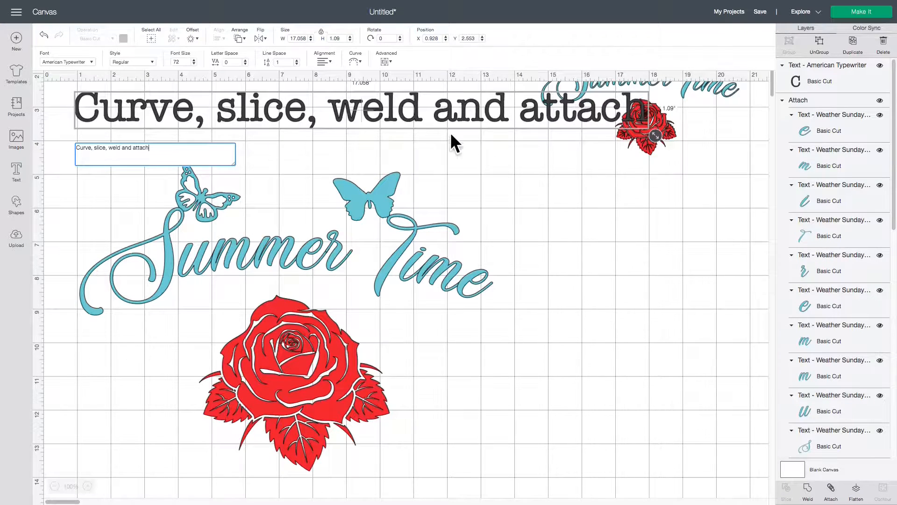
Move the "Curve, slice, weld and attach" text to the empty area below the large red rose
drag(411, 112, 520, 405)
scroll(462, 277, down, 5)
drag(462, 276, 402, 362)
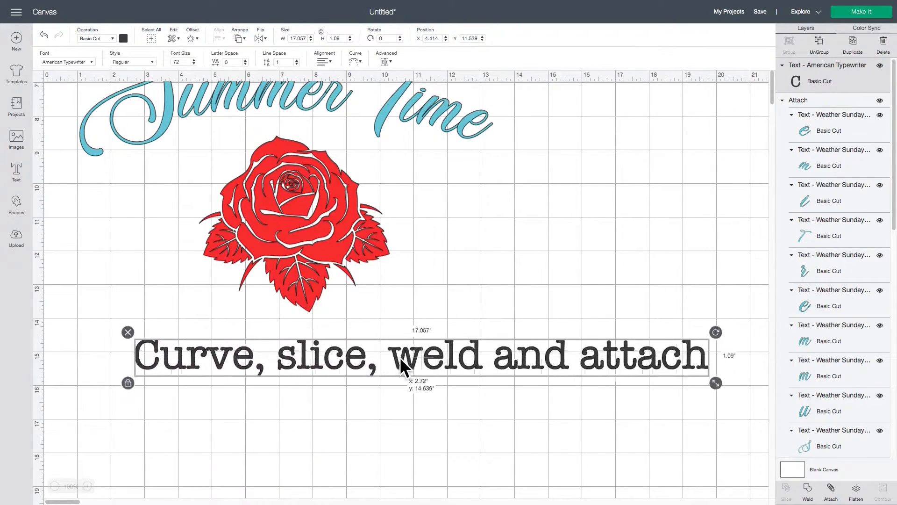
click(444, 327)
click(281, 366)
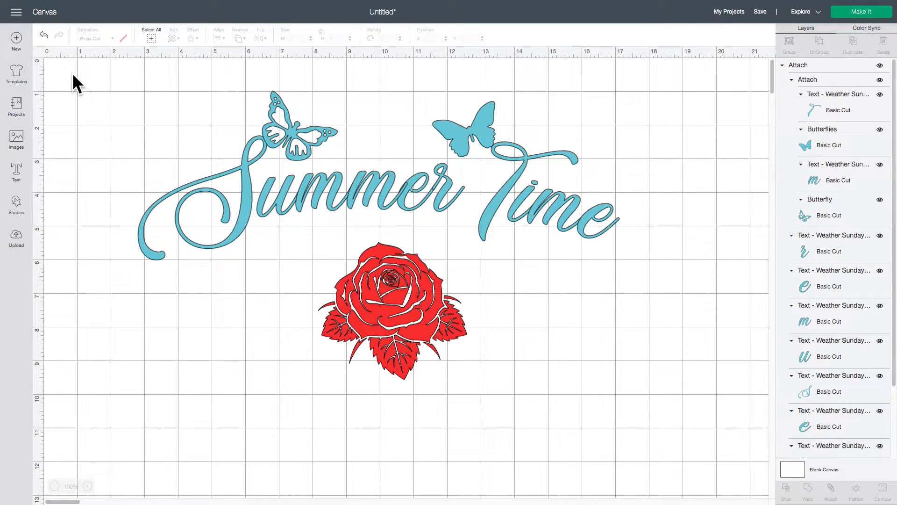
Shrink the whole finished Summer Time design to about 5.88 in wide and place it at about X 14.8, Y 0.91
drag(73, 75, 347, 187)
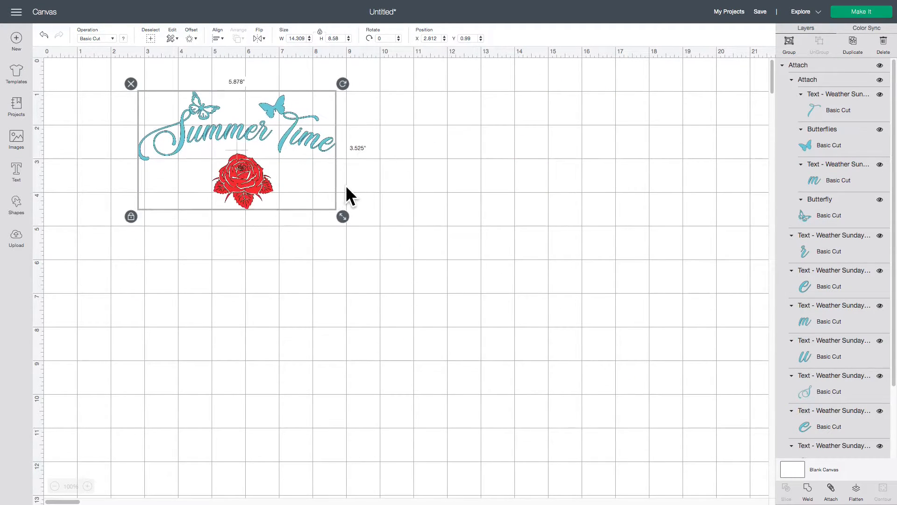
drag(233, 158, 635, 156)
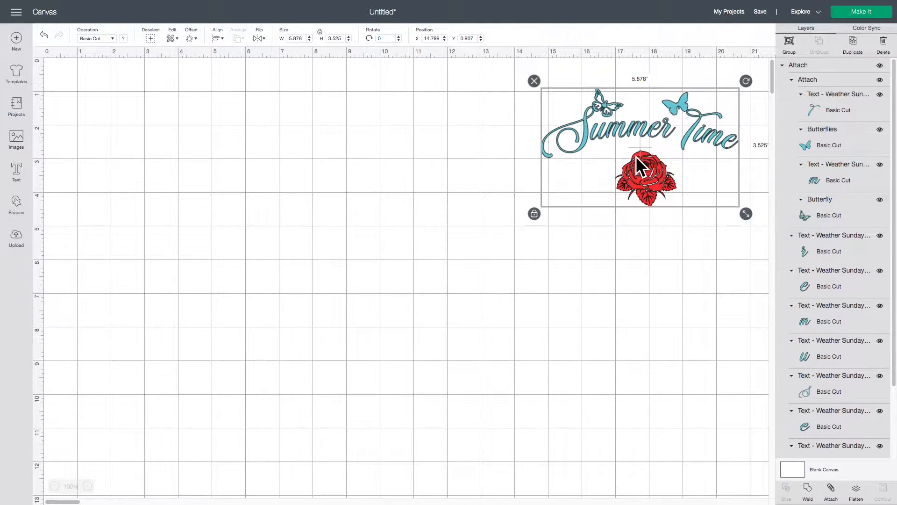
click(105, 172)
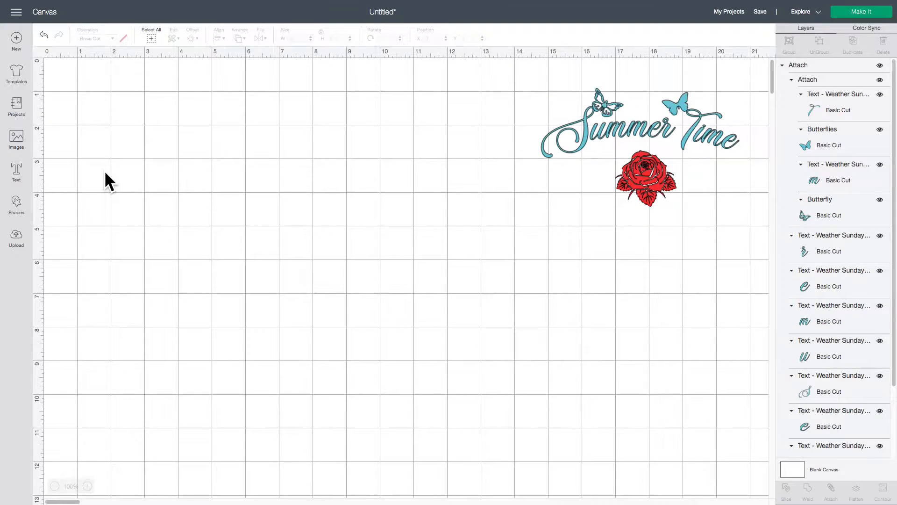
Add a "Summer Time" text object and move it to the middle of the canvas at about X 4.63, Y 5.99
click(17, 171)
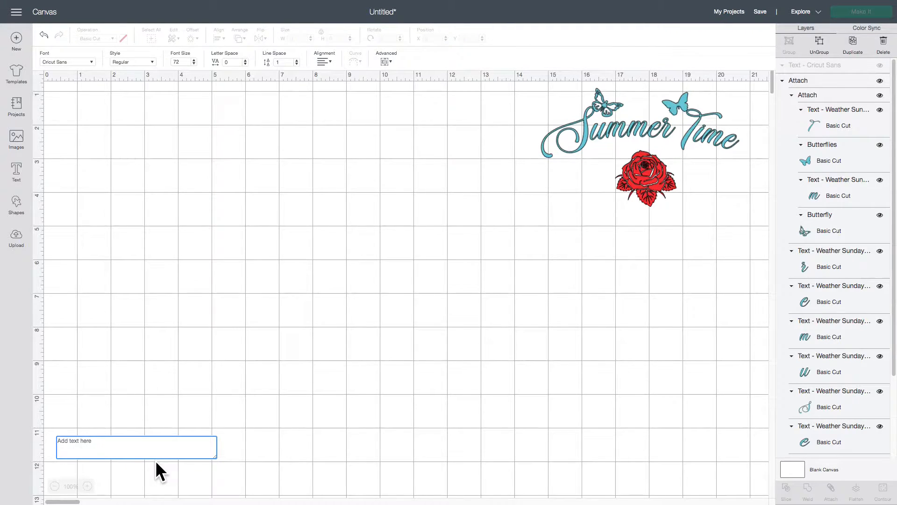
text(Summ)
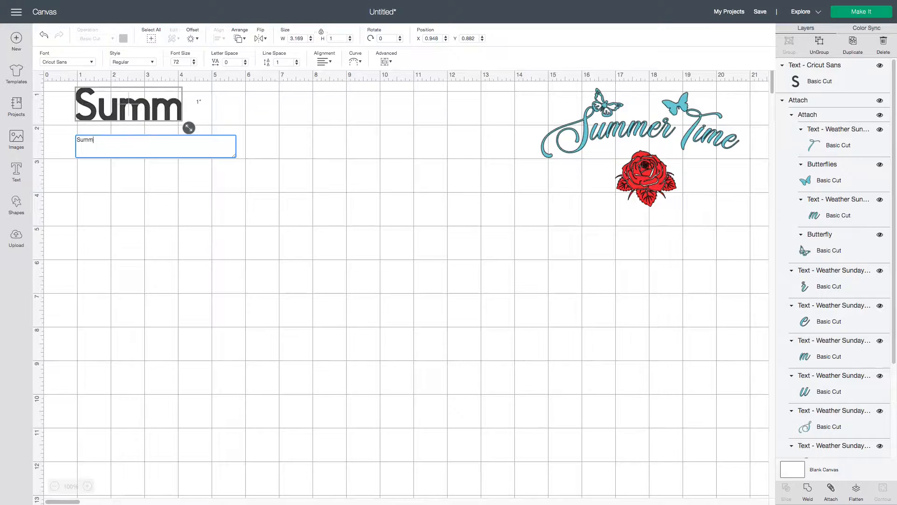
text(er Time)
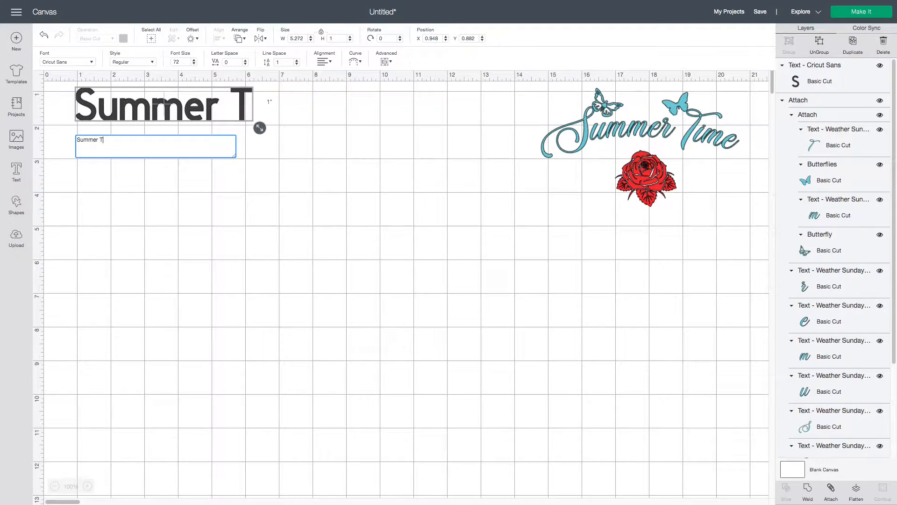
click(185, 439)
drag(144, 105, 268, 277)
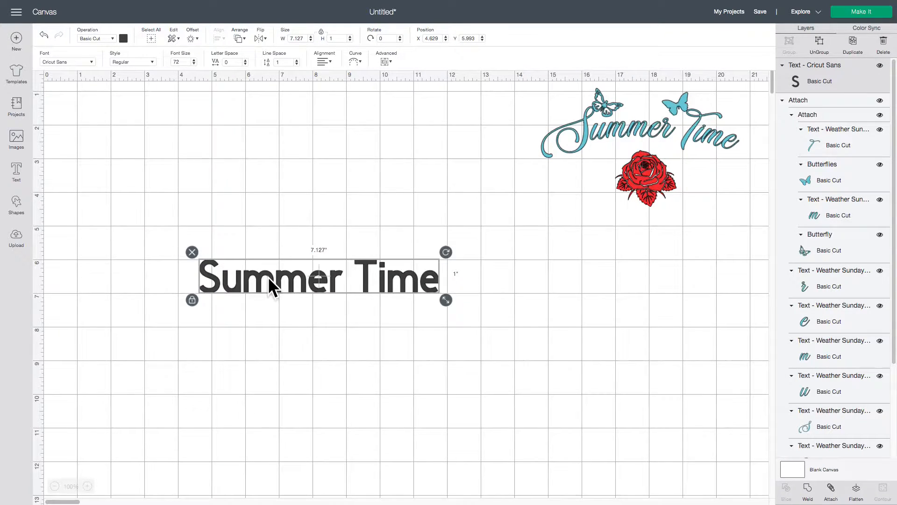
Search the fonts for "weather" and apply Weather Sunday - Personal Use to the Summer Time text
click(77, 61)
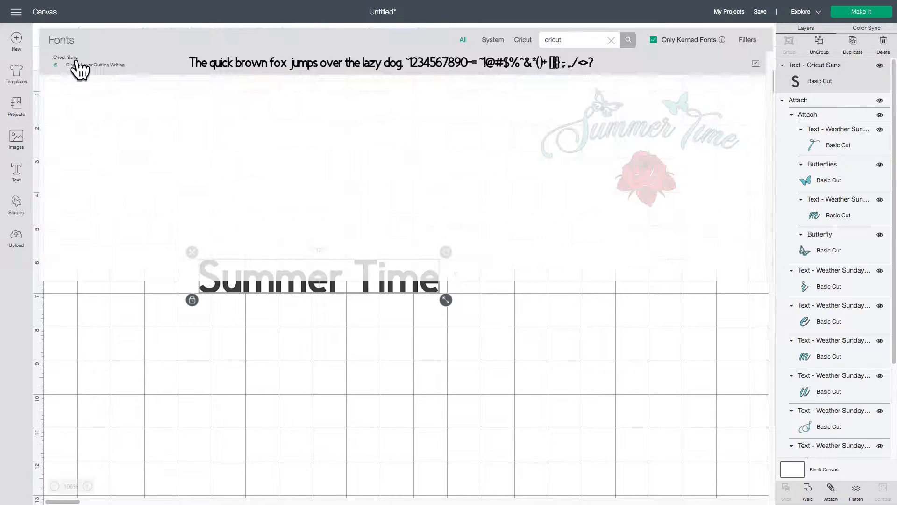
click(611, 41)
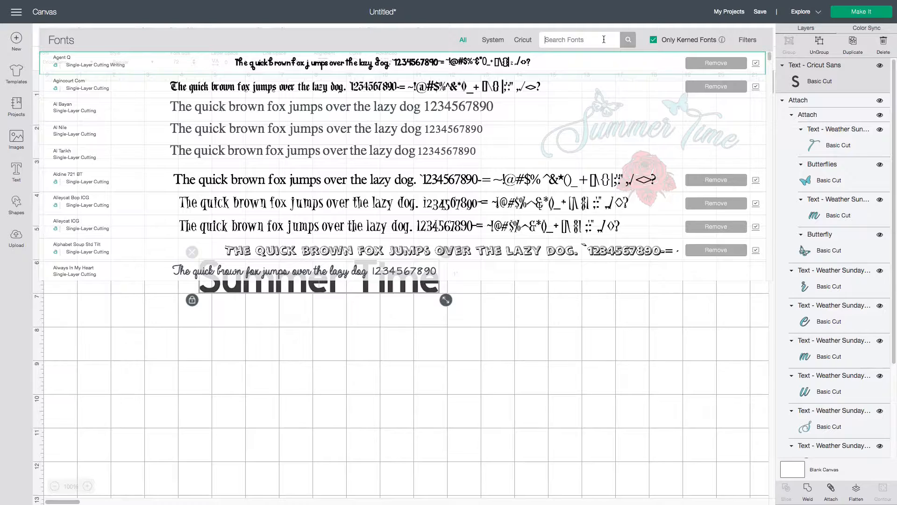
text(weather)
click(627, 41)
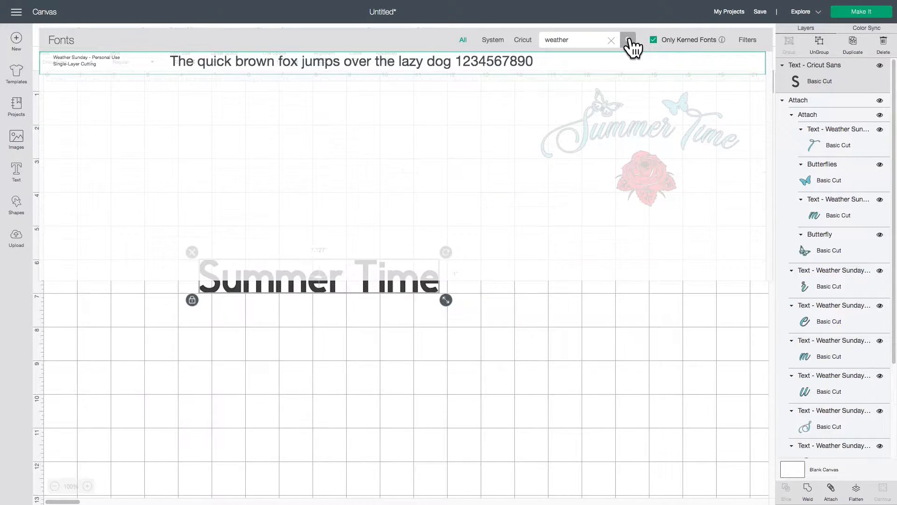
click(372, 71)
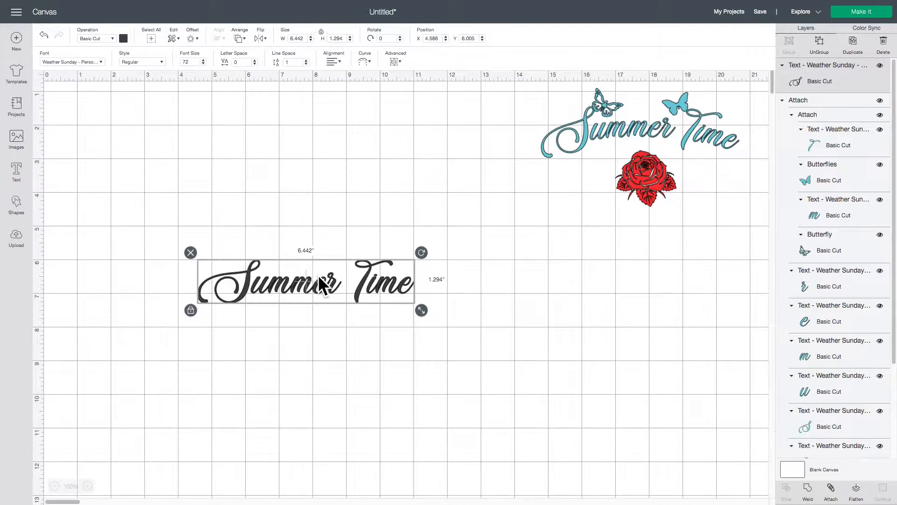
Enlarge the Summer Time text to about 9.62 in wide and curve it with a diameter of about 33.7
drag(315, 282, 331, 240)
drag(439, 269, 417, 243)
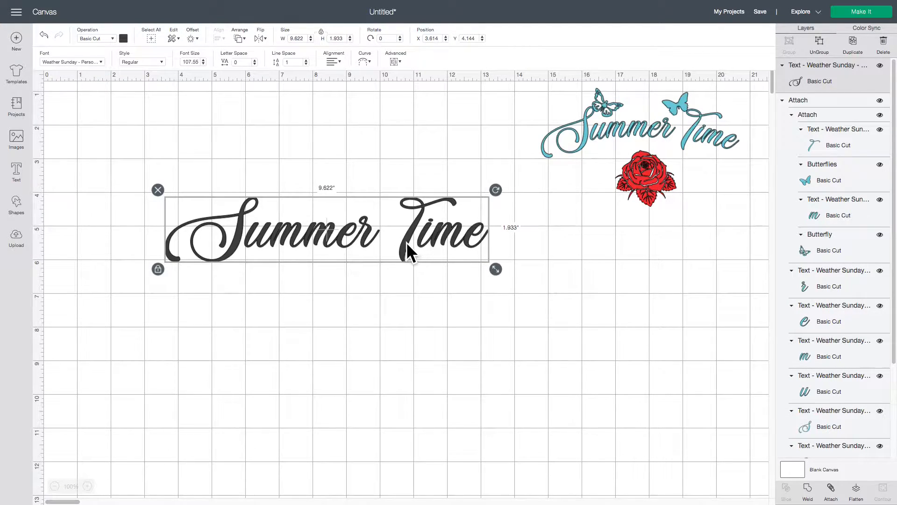
click(365, 63)
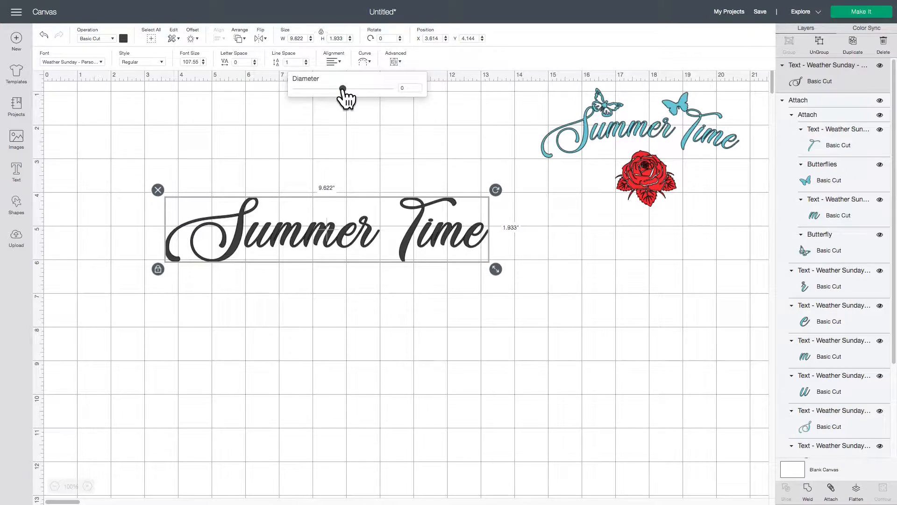
mouse_move(343, 90)
mouse_down()
mouse_move(382, 89)
mouse_move(305, 89)
mouse_move(359, 88)
mouse_up()
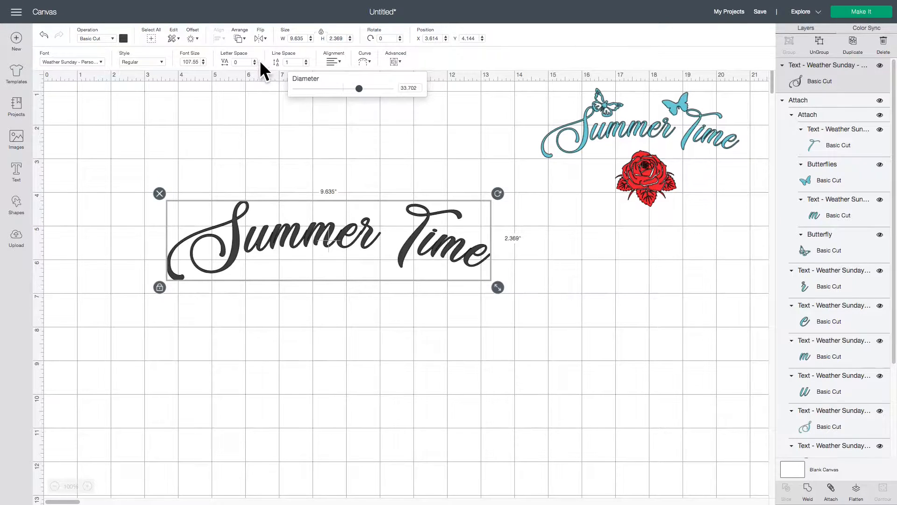
Recolor the curved Summer Time text with the light blue material color used in the sample design
click(124, 38)
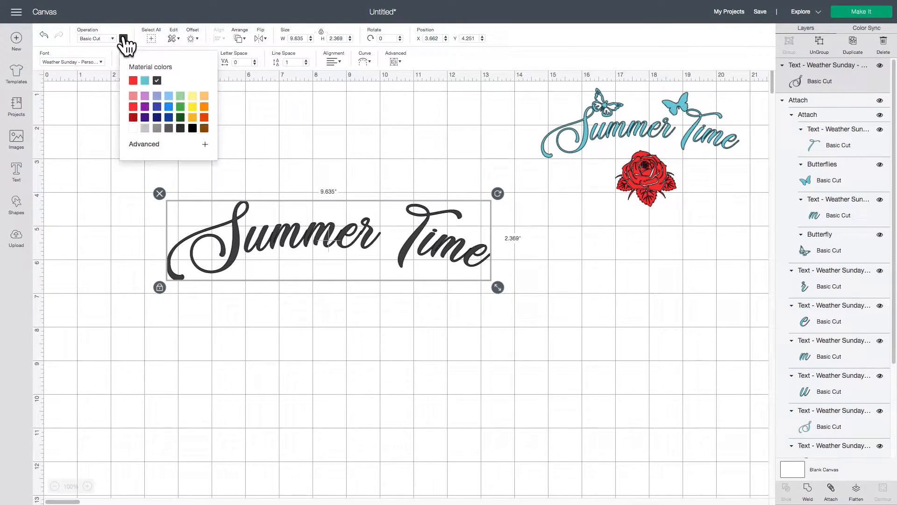
click(145, 81)
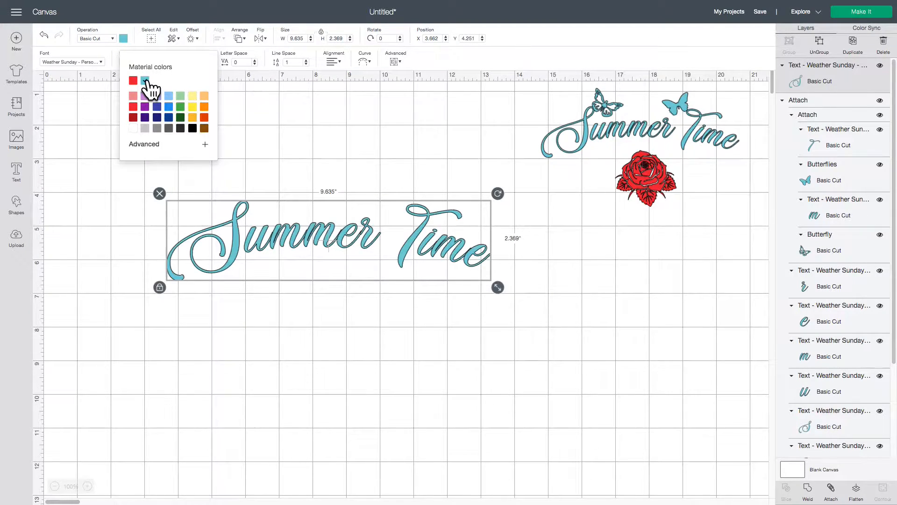
click(339, 237)
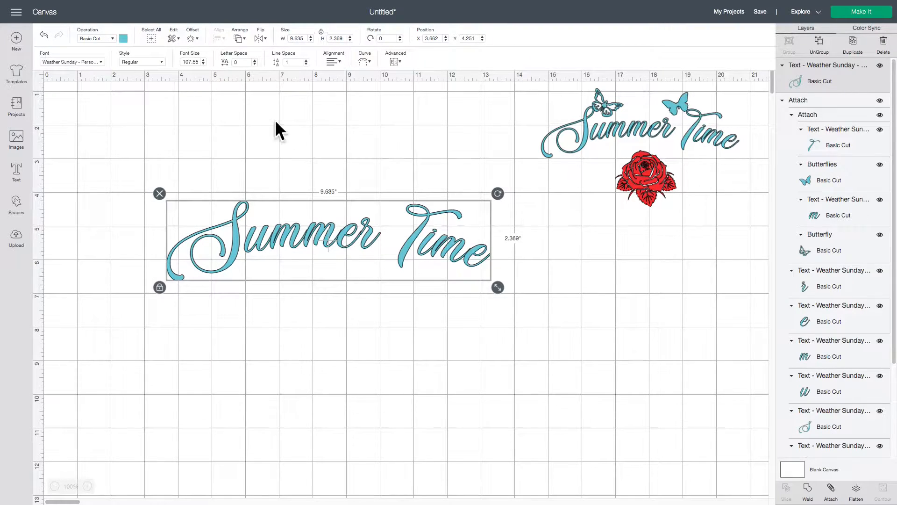
Set the Summer Time text's letter space to -0.1 and move it to about X 3.59, Y 3.84
click(255, 64)
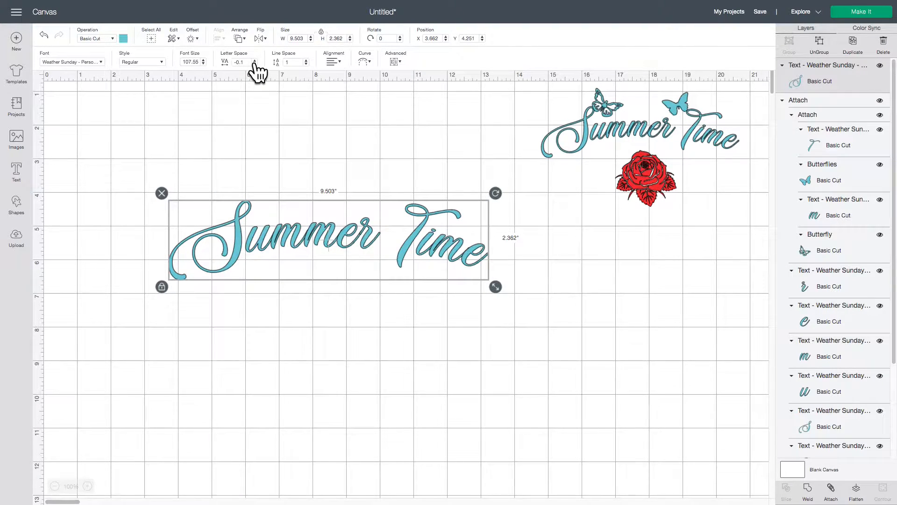
click(254, 64)
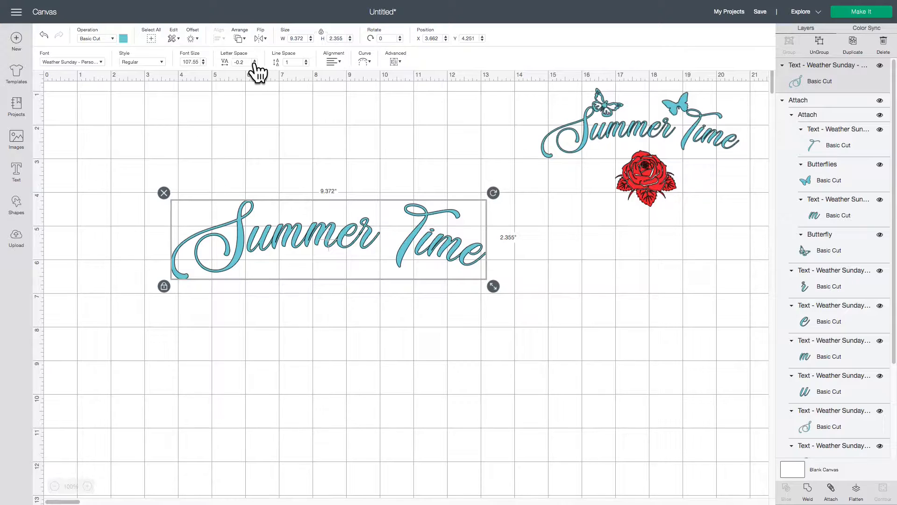
click(254, 60)
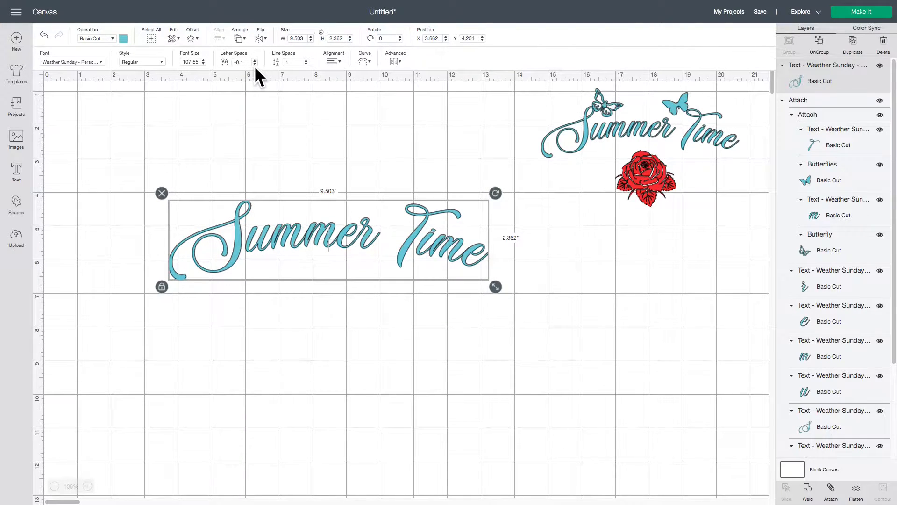
drag(349, 233, 346, 220)
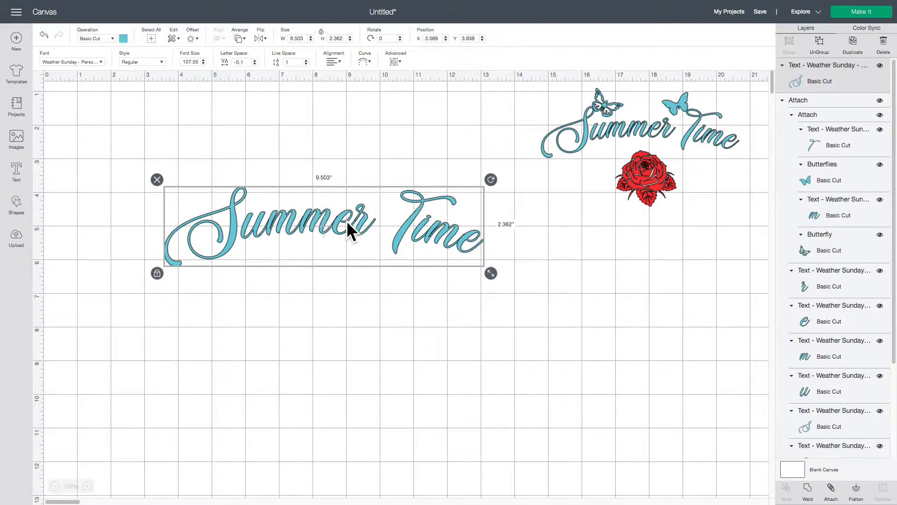
Insert the solid black rose with three leaf clusters from the "roses" image results
click(16, 140)
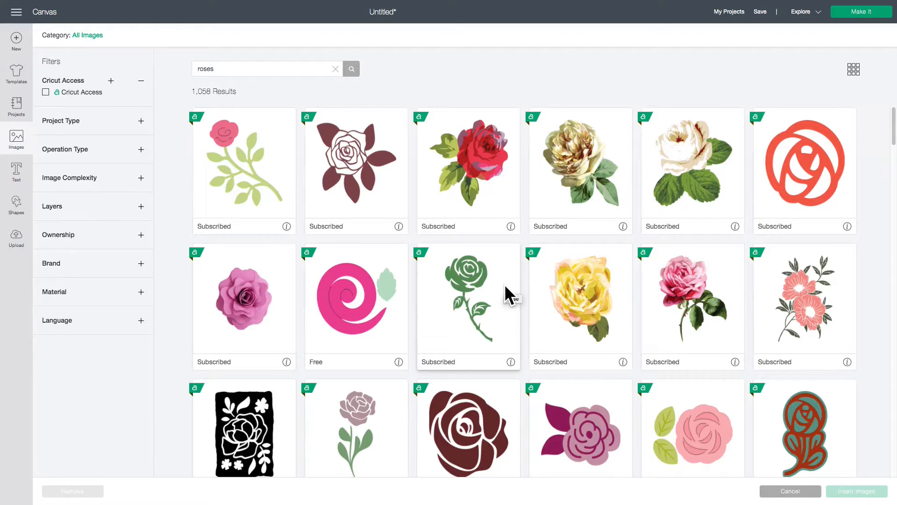
scroll(504, 284, down, 2)
scroll(504, 284, down, 5)
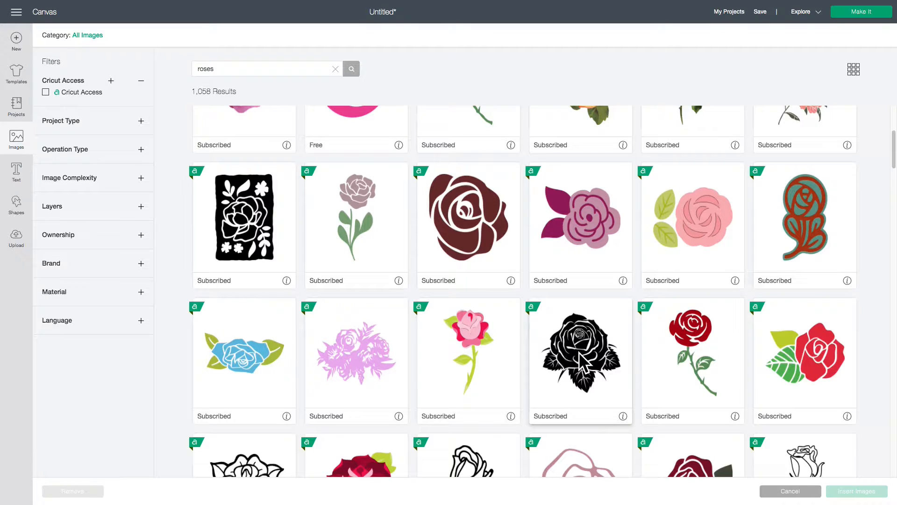
click(581, 362)
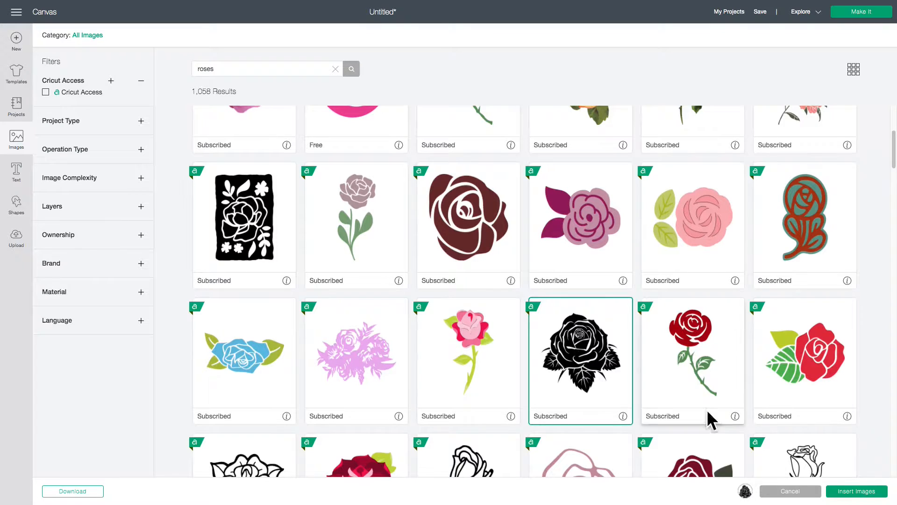
click(858, 490)
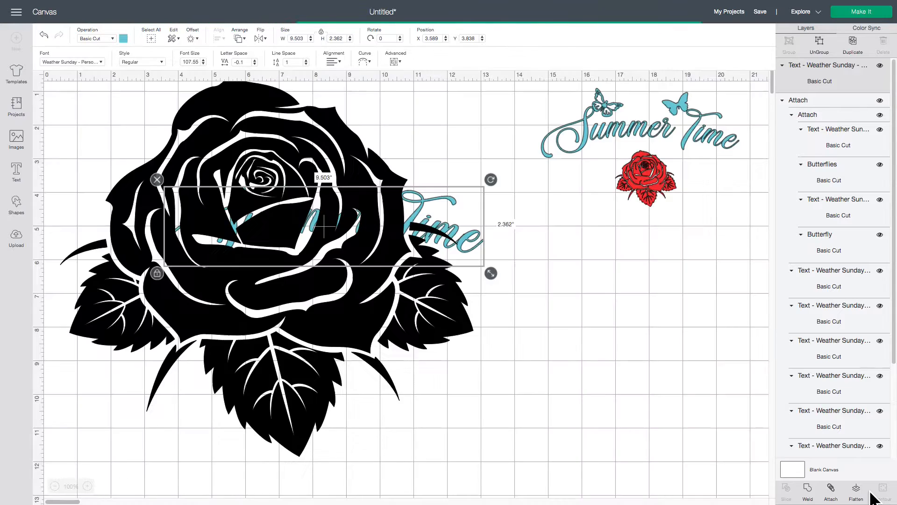
Scale the black rose down to about 4.6 in wide and place it below the Summer Time text
drag(324, 301, 353, 314)
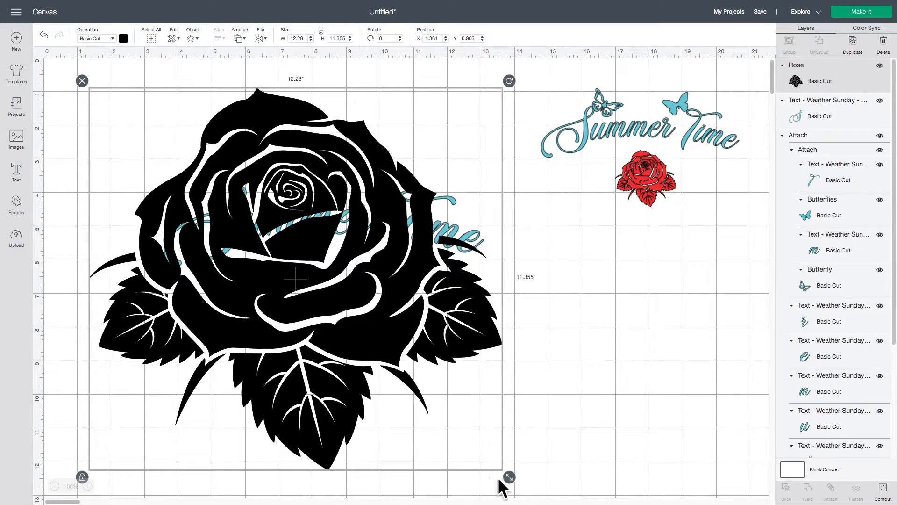
drag(508, 476, 251, 238)
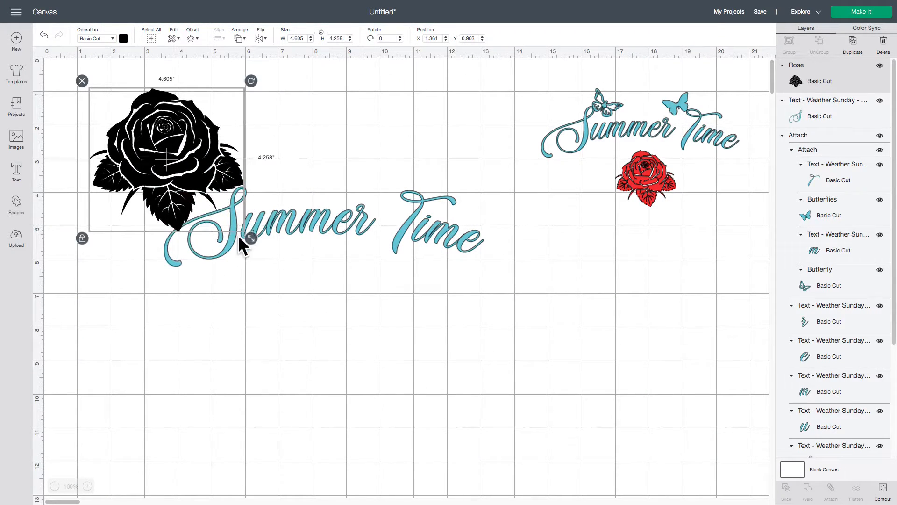
drag(180, 164, 351, 330)
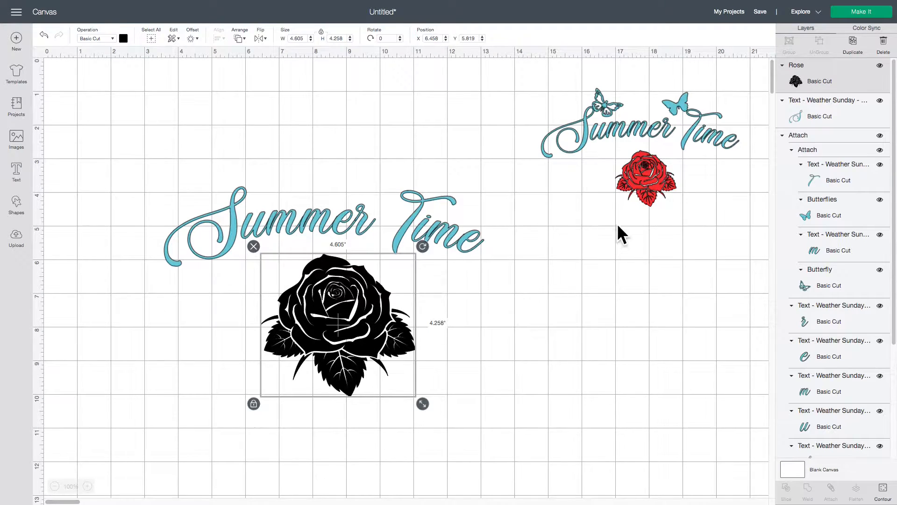
Shrink the black rose further to about 2.5 in wide, using the small sample design as reference
click(643, 181)
click(638, 302)
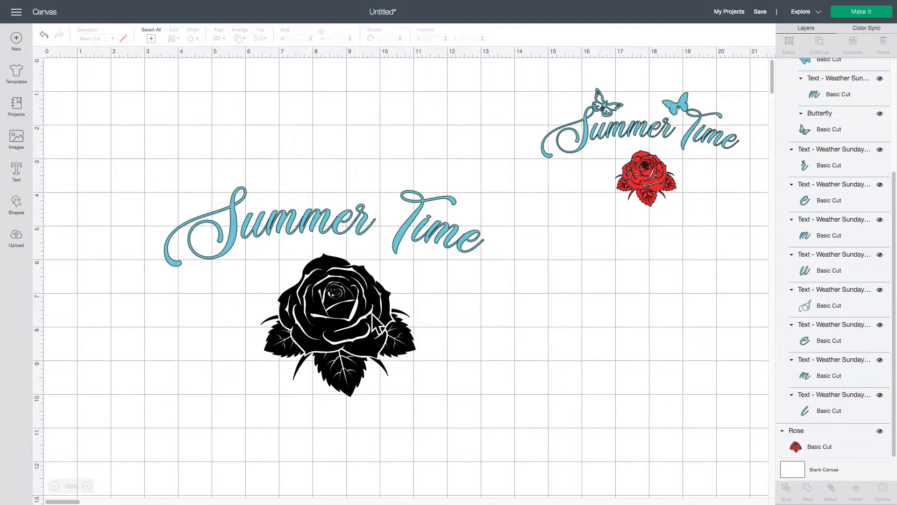
click(408, 378)
drag(420, 400, 335, 344)
click(441, 389)
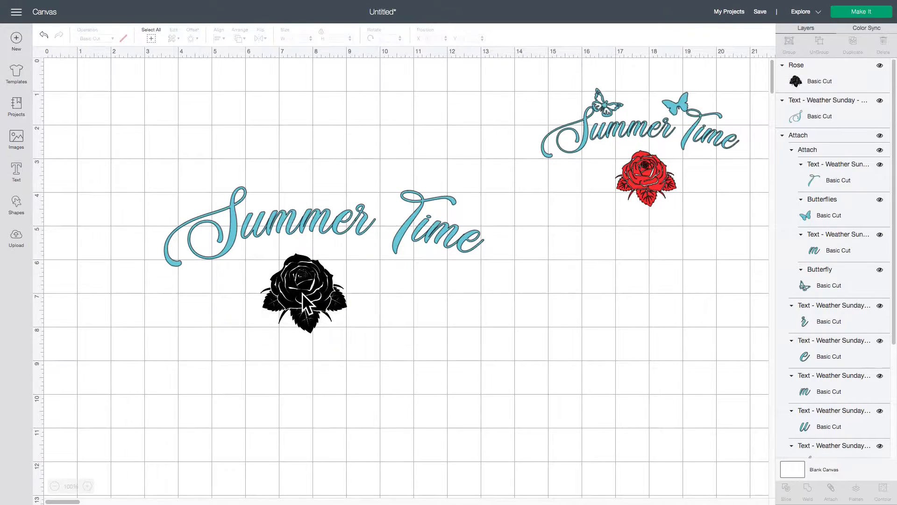
Move the black rose to about X 7.14, Y 5.78 and tighten the Summer Time text's curve to a diameter of about 27.93
drag(299, 293, 323, 292)
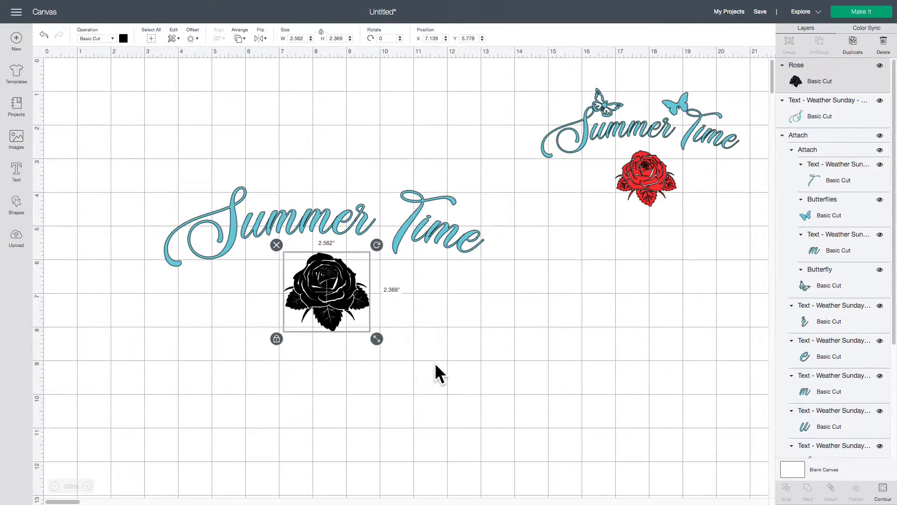
click(434, 362)
click(302, 218)
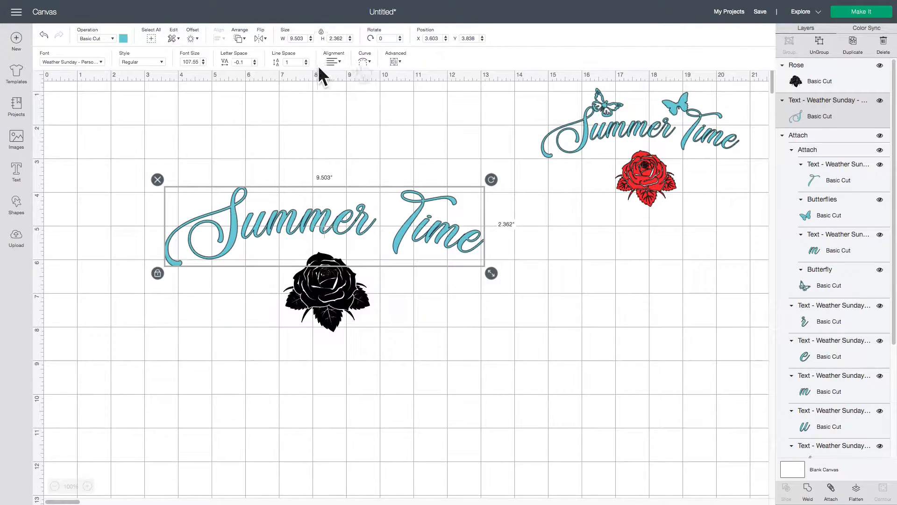
click(365, 63)
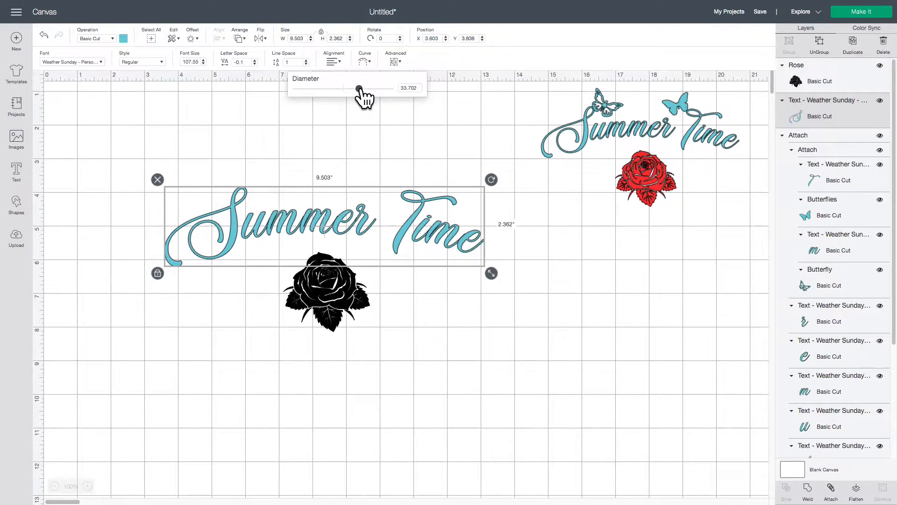
drag(359, 89, 362, 89)
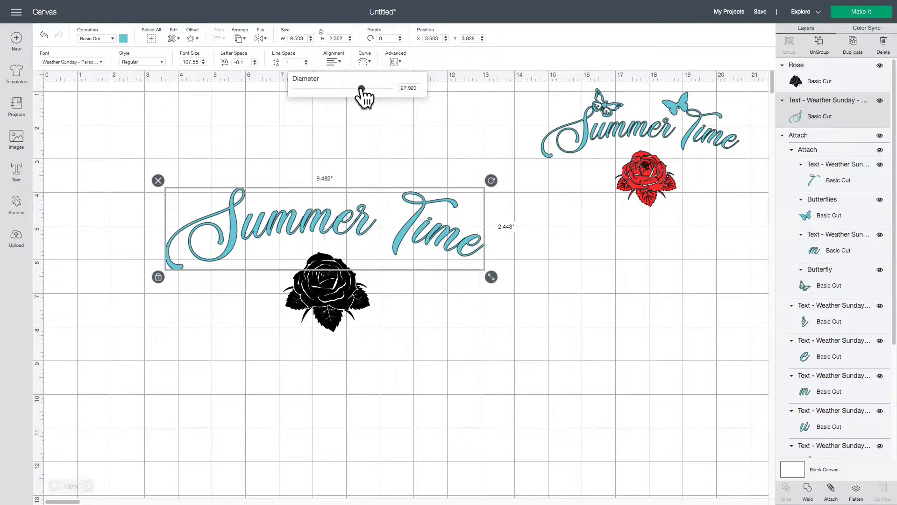
click(381, 117)
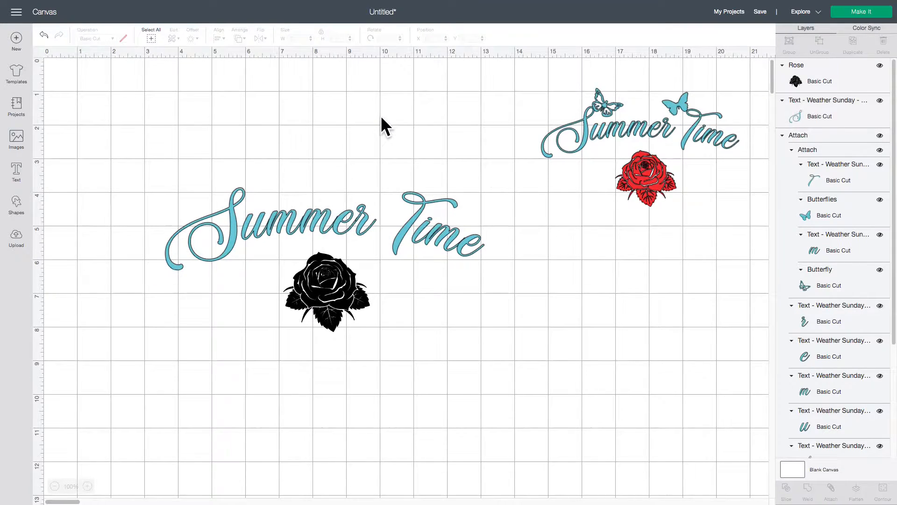
Enlarge the rose below the text to about 2.62 in wide and recolor it with the red already used in the sample design
click(360, 282)
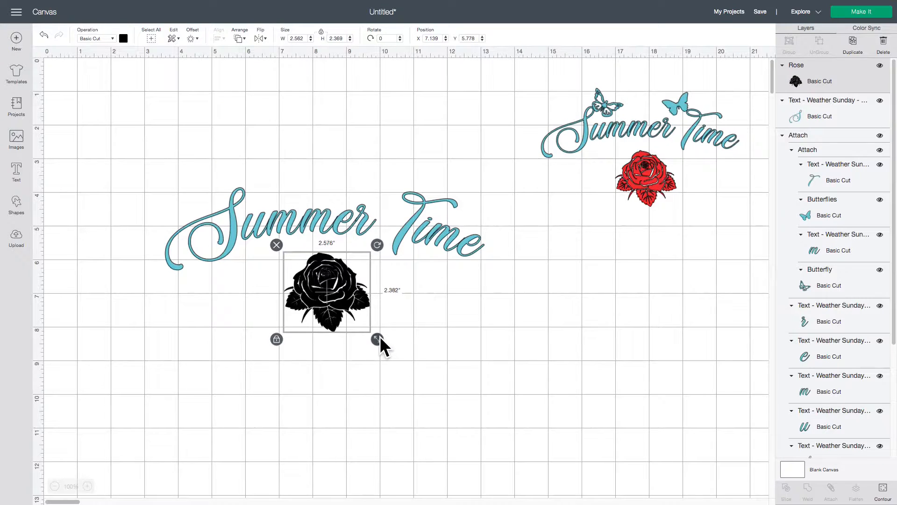
drag(380, 336, 381, 338)
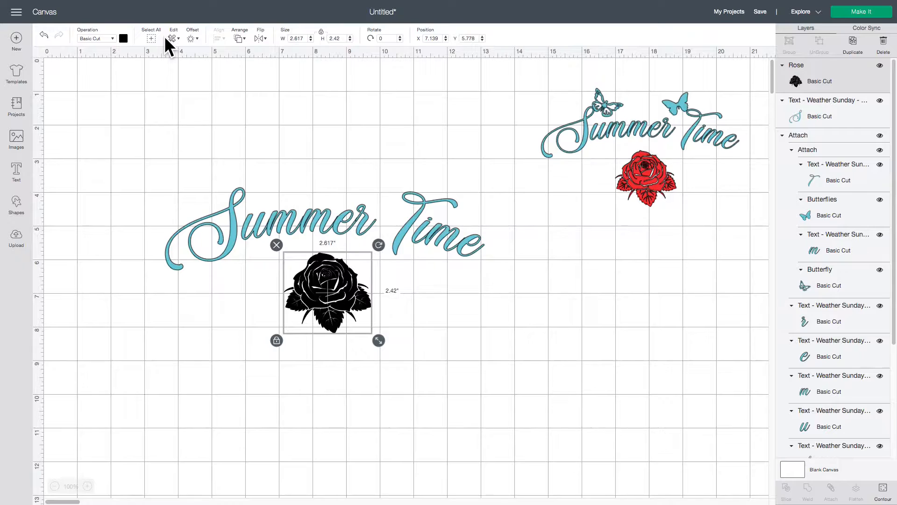
click(123, 40)
click(133, 80)
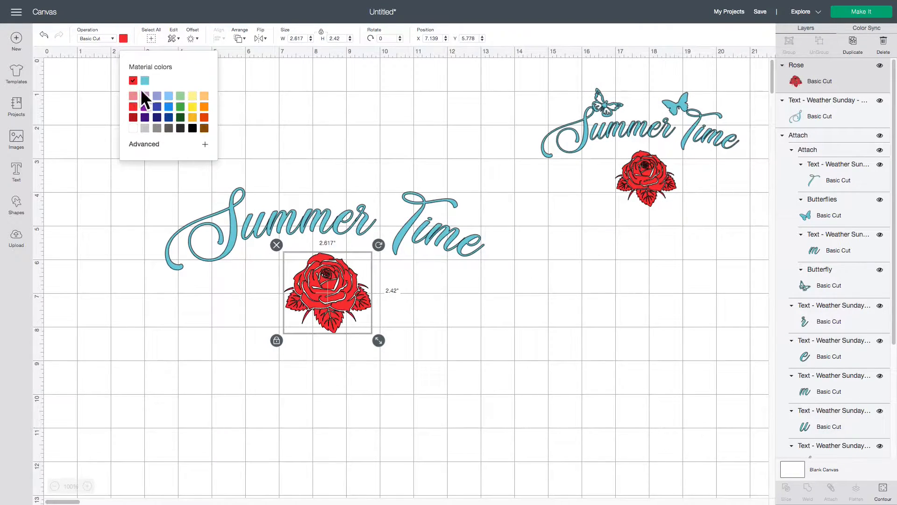
click(511, 338)
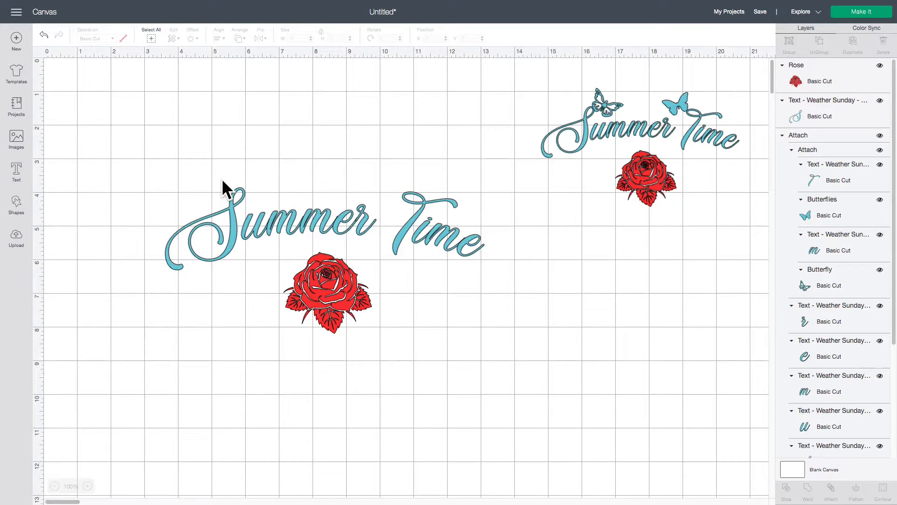
Search the image library for "butterflies"
click(16, 138)
click(332, 68)
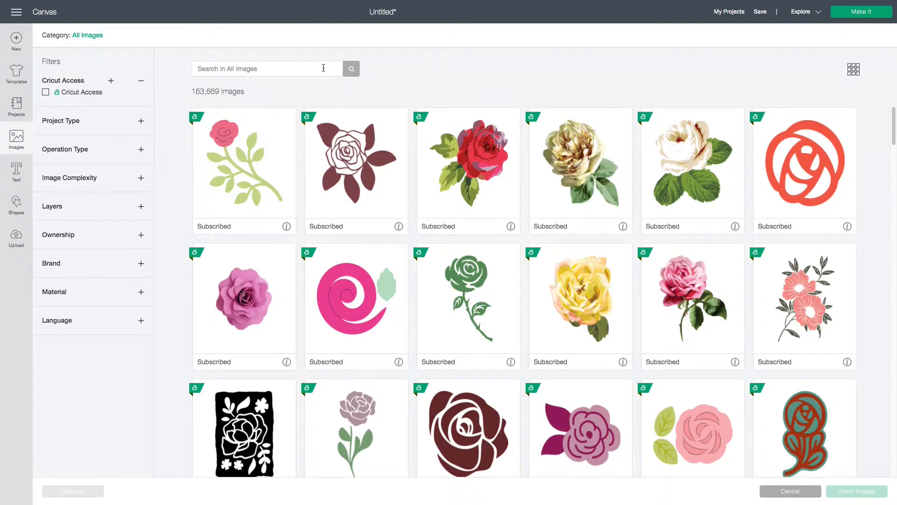
click(316, 68)
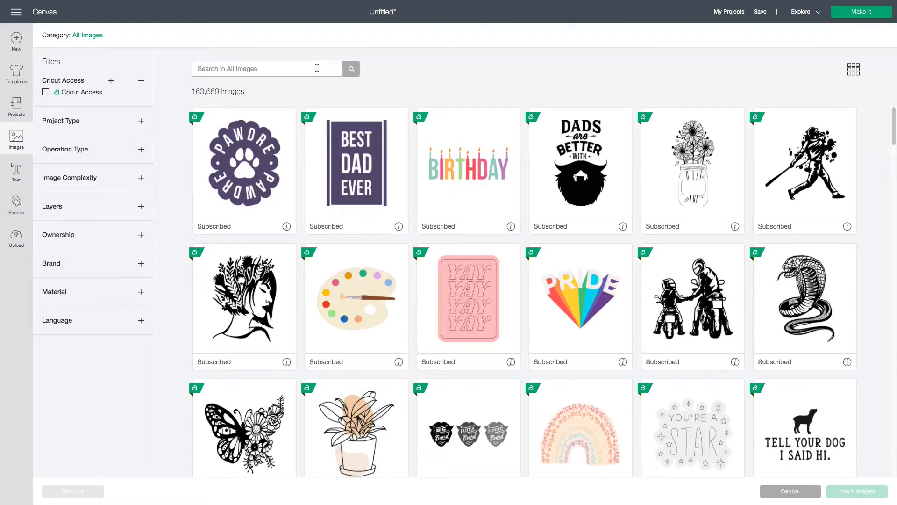
text(butterflies)
key(Return)
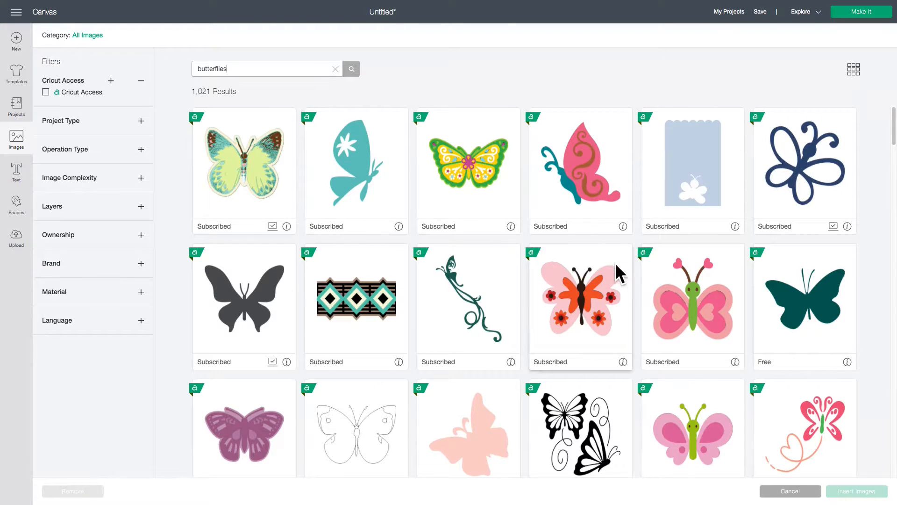
Insert the maroon butterfly with cut-out wings and the image of two solid blue butterflies from the "butterflies" results
scroll(649, 291, down, 5)
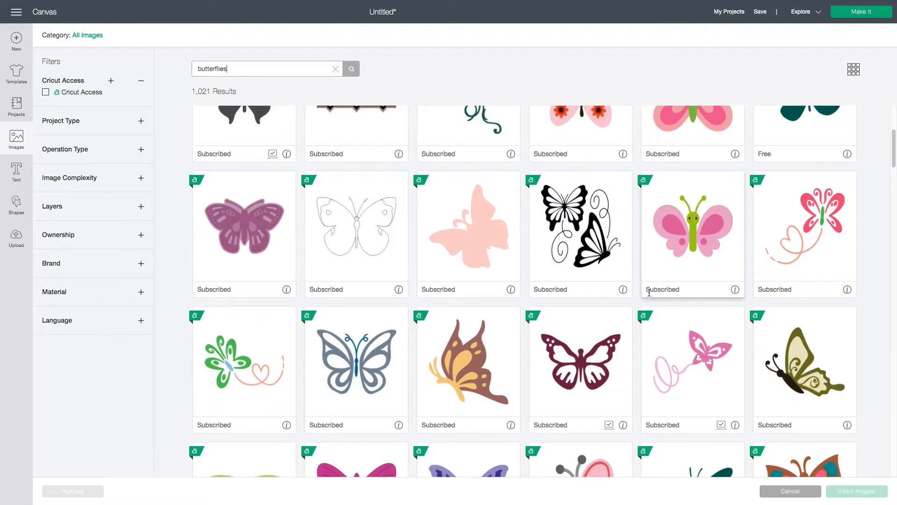
scroll(649, 293, down, 2)
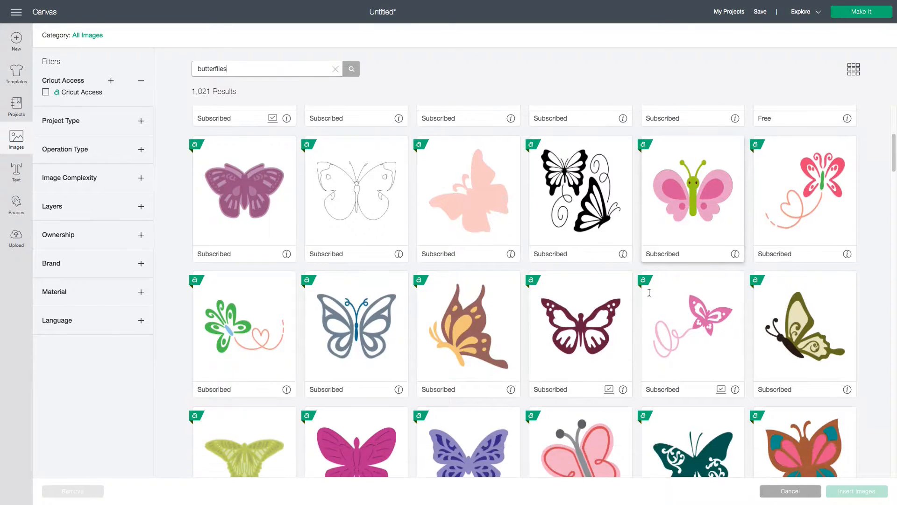
scroll(649, 292, down, 1)
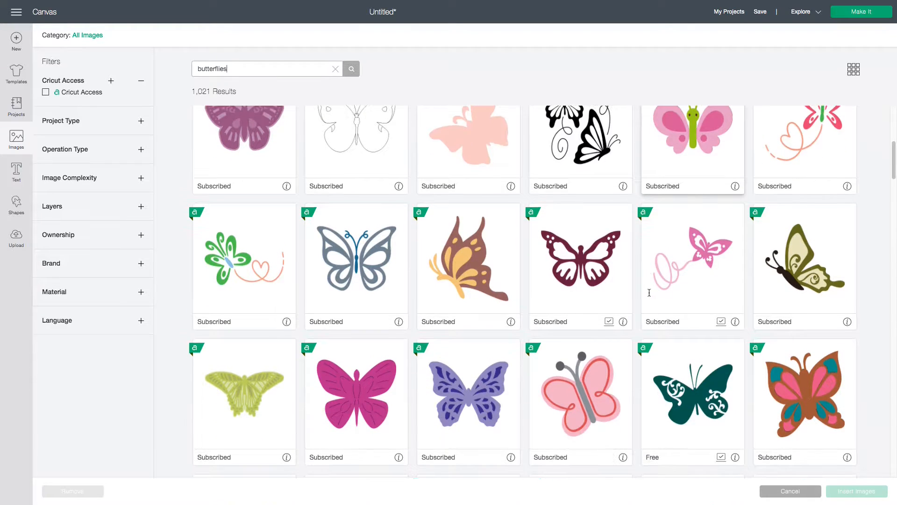
click(594, 272)
scroll(625, 290, down, 2)
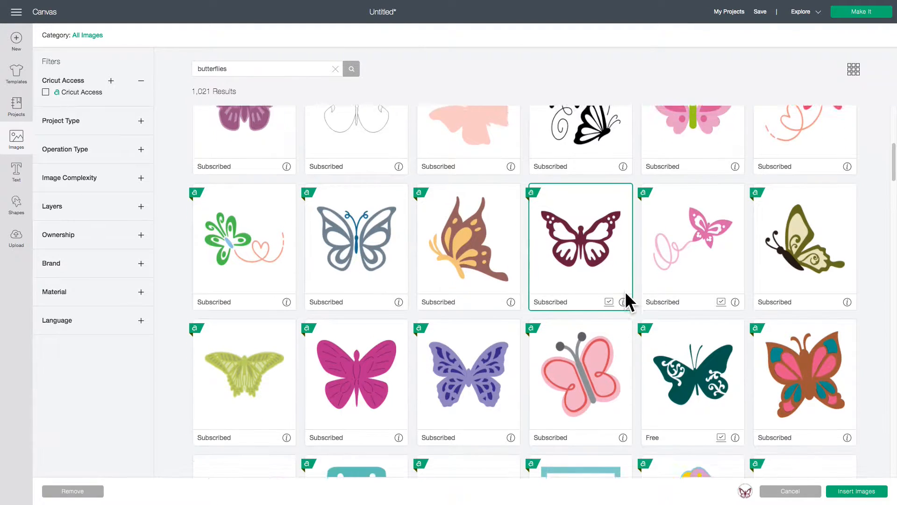
scroll(625, 293, down, 3)
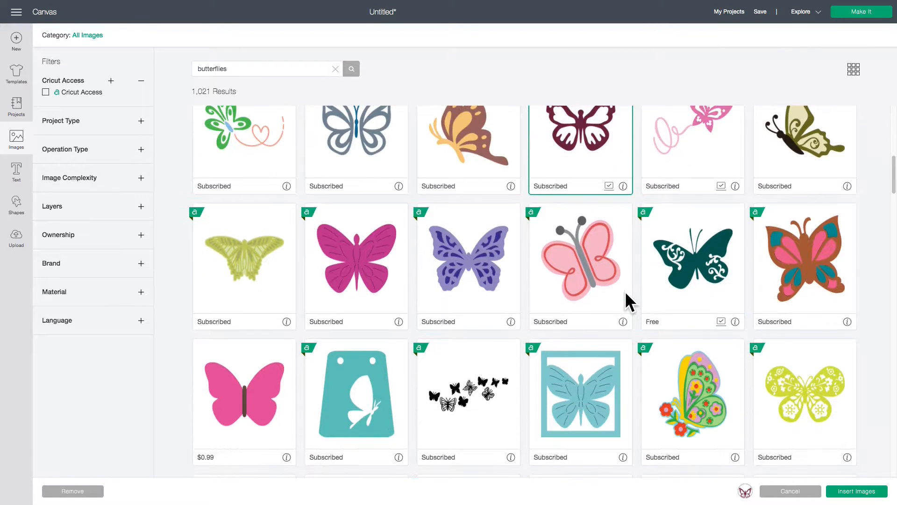
scroll(625, 302, down, 4)
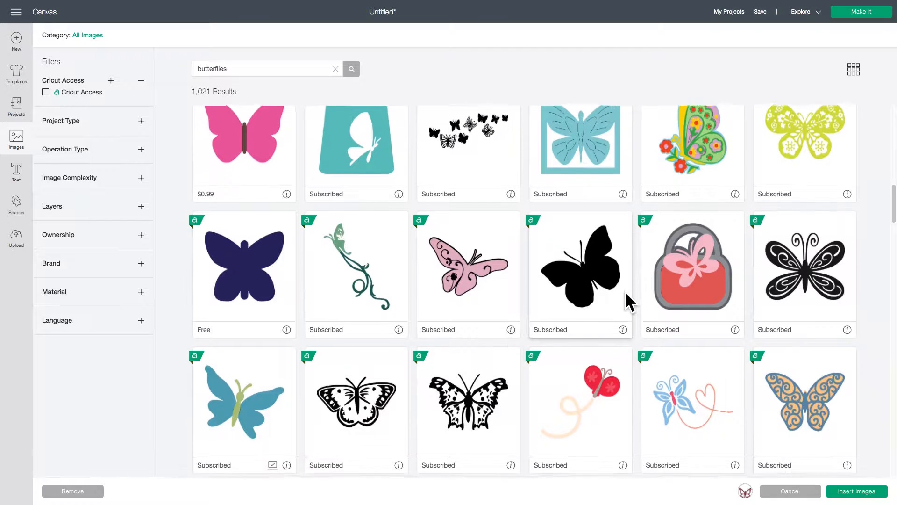
scroll(626, 294, down, 3)
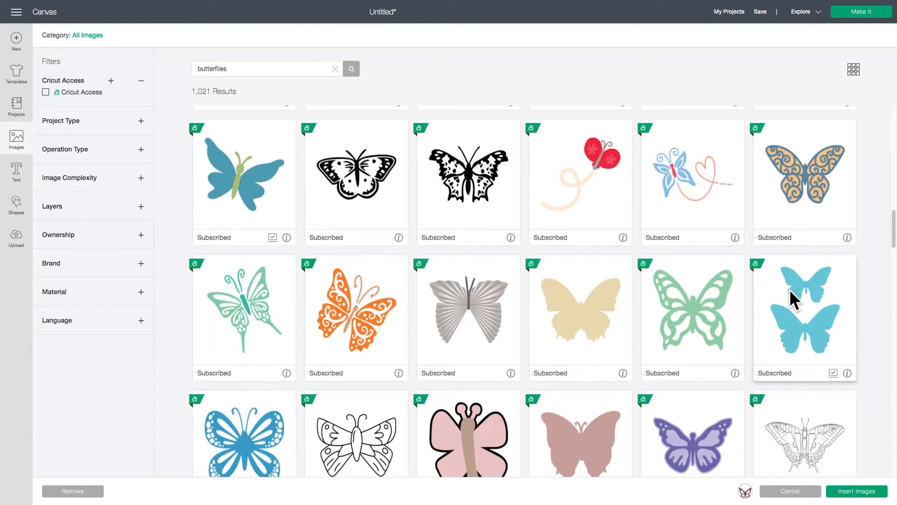
click(790, 288)
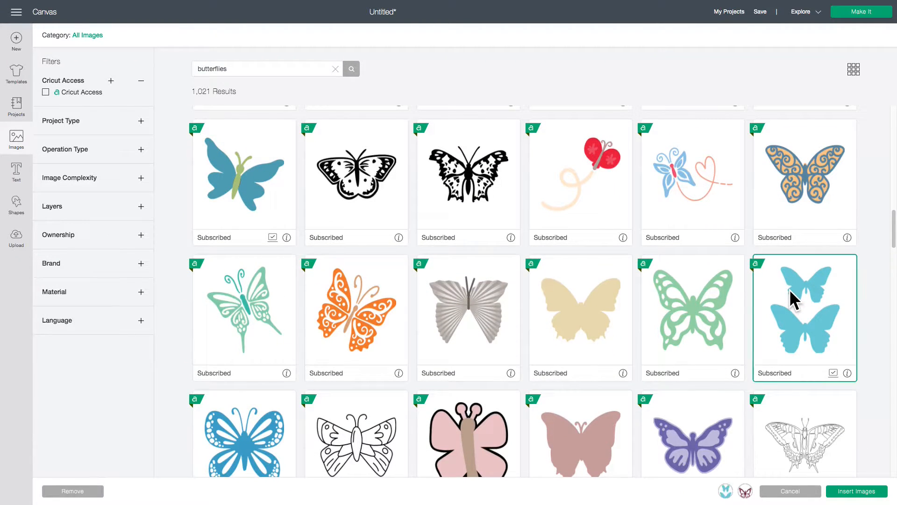
click(854, 496)
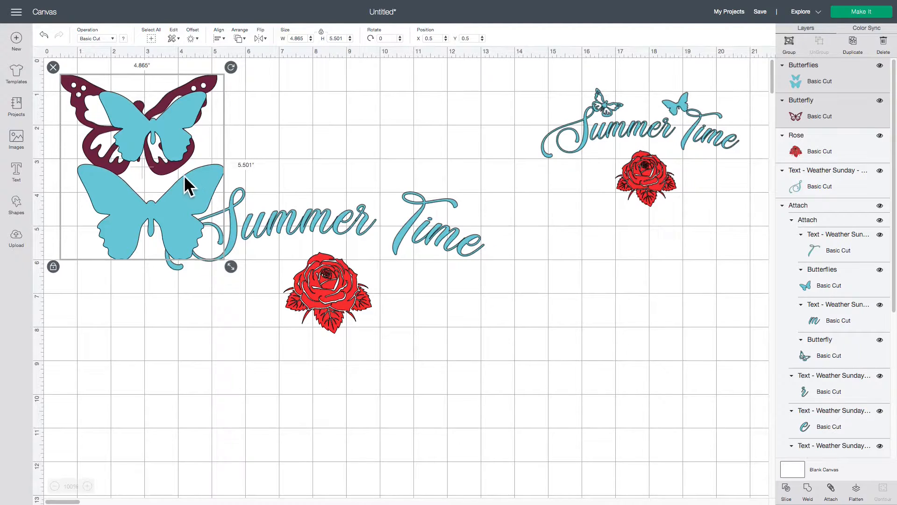
Move the blue butterflies below the sample design and shrink the maroon butterfly to about 1.51 in wide, placed above the S of Summer
drag(171, 139, 637, 300)
click(674, 259)
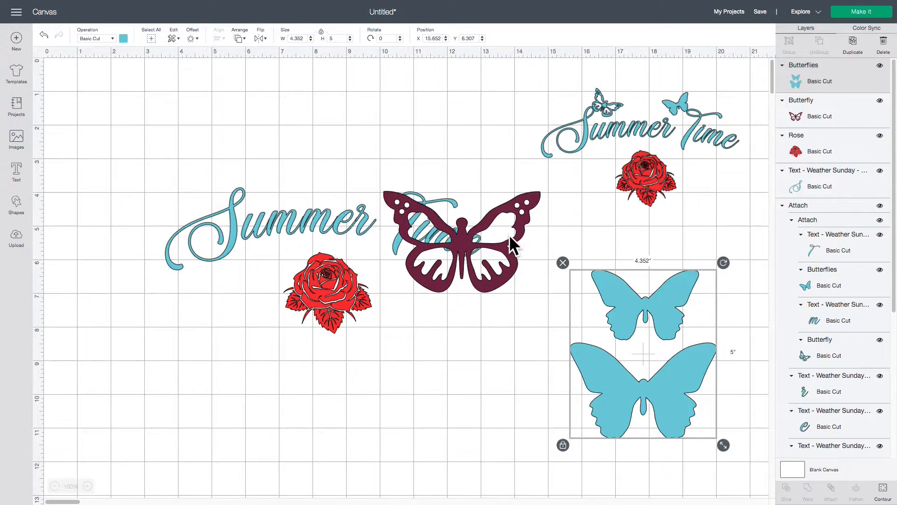
drag(511, 243, 366, 122)
drag(406, 172, 264, 180)
click(307, 173)
click(273, 158)
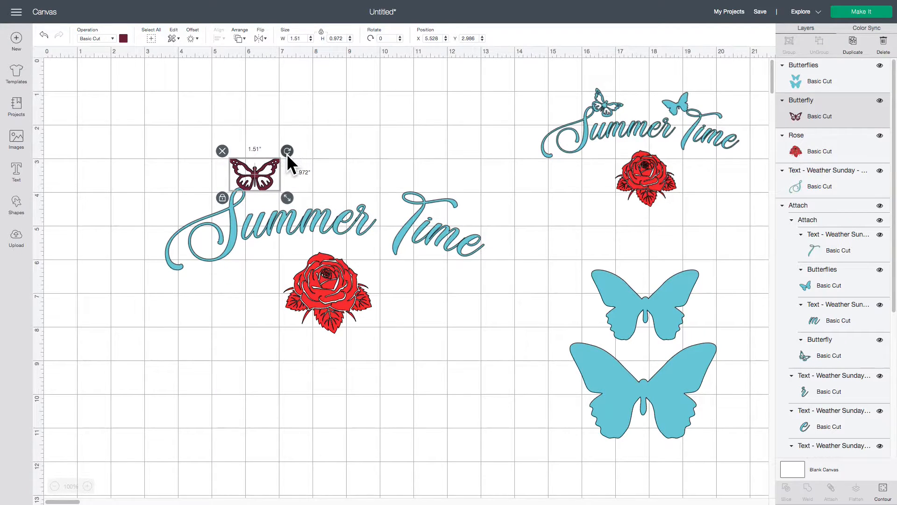
Rotate the maroon butterfly clockwise by about 31° and adjust it to rest just above the S of Summer
drag(287, 153, 269, 181)
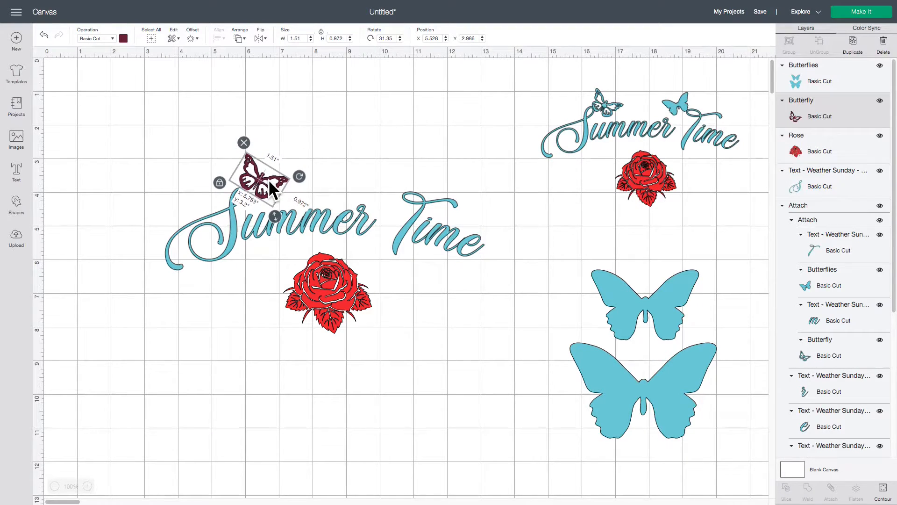
click(288, 151)
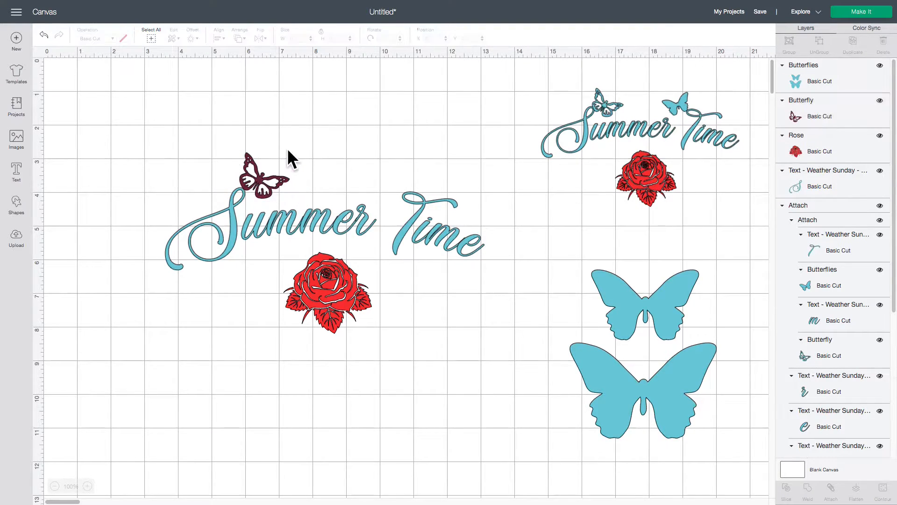
click(275, 178)
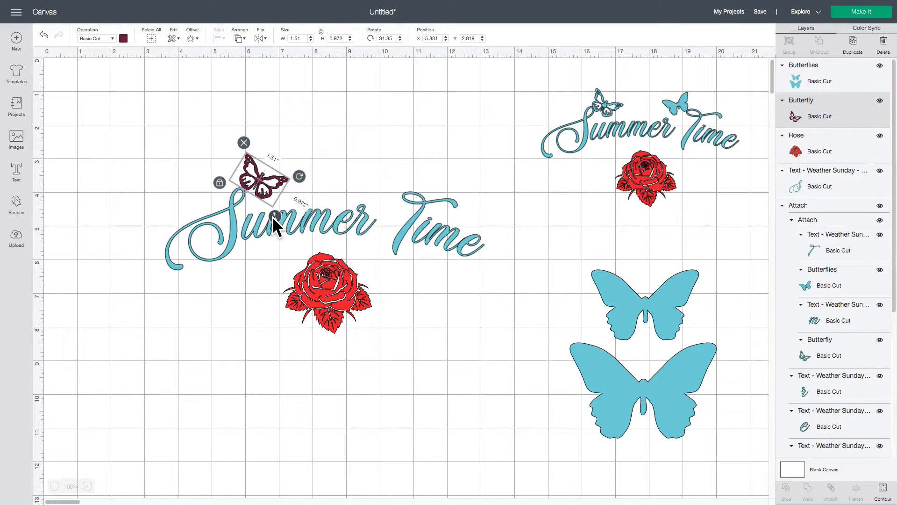
drag(273, 216, 272, 216)
click(306, 154)
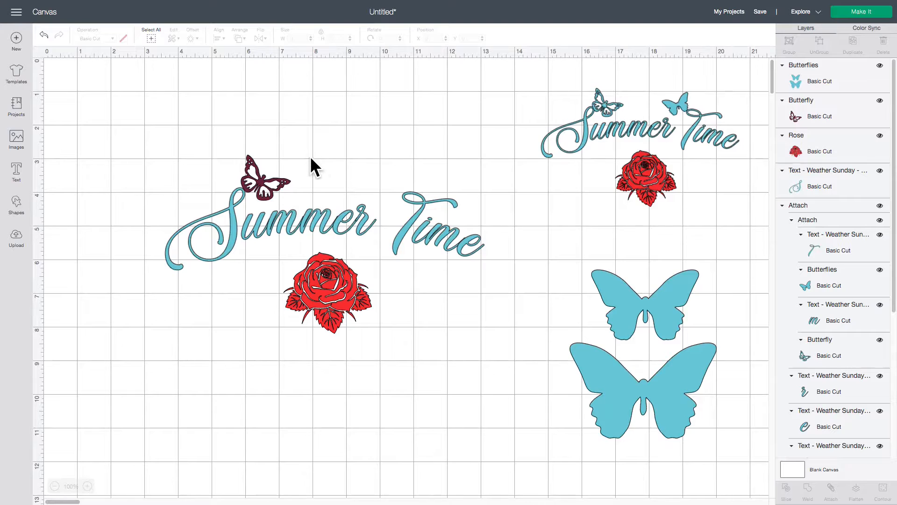
Move the blue butterflies to an empty area at about X 13.33 and hide the contour of the larger butterfly
drag(637, 310, 581, 310)
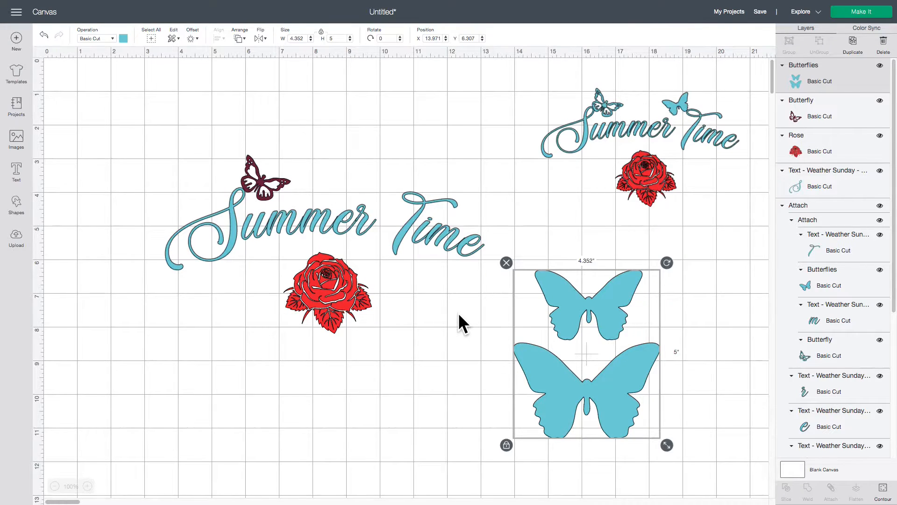
scroll(458, 312, down, 5)
scroll(458, 312, down, 1)
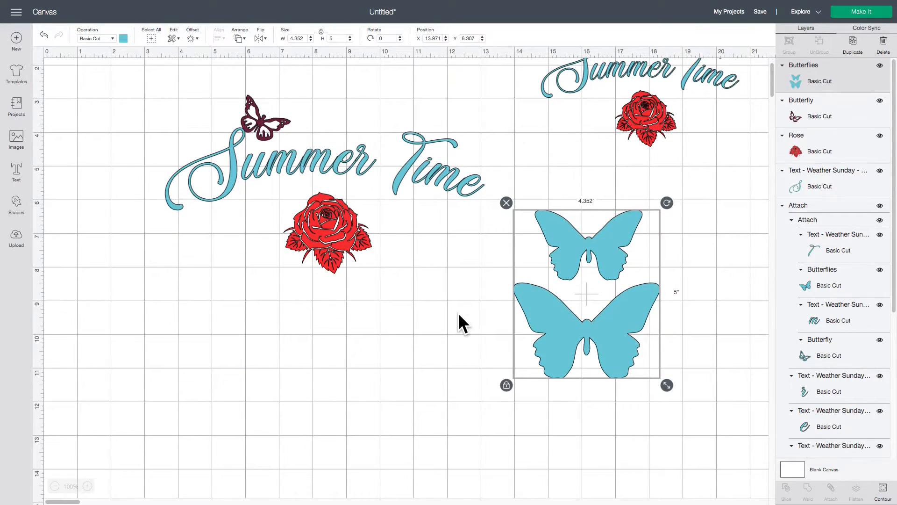
drag(584, 239, 566, 316)
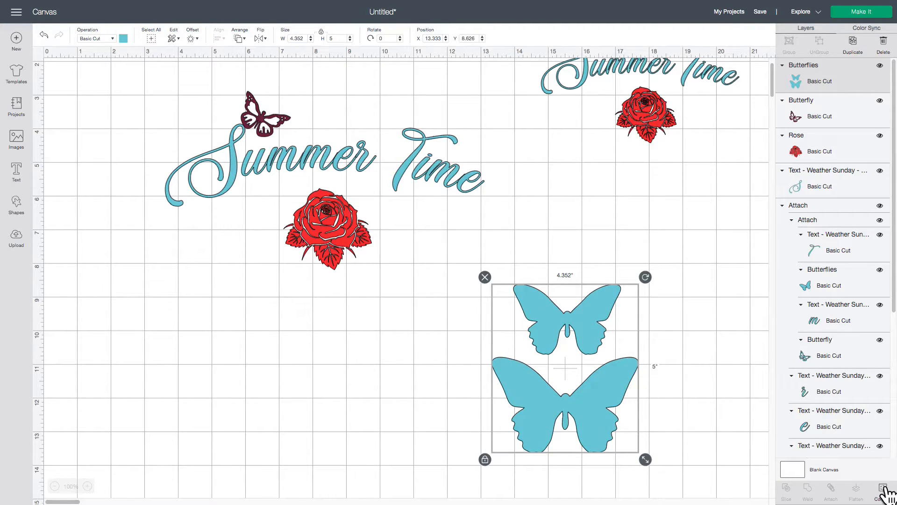
click(884, 487)
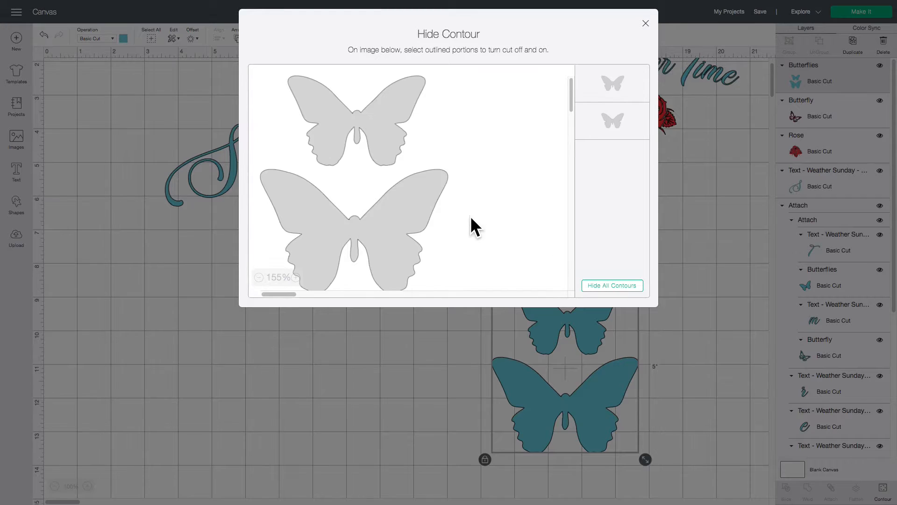
click(376, 228)
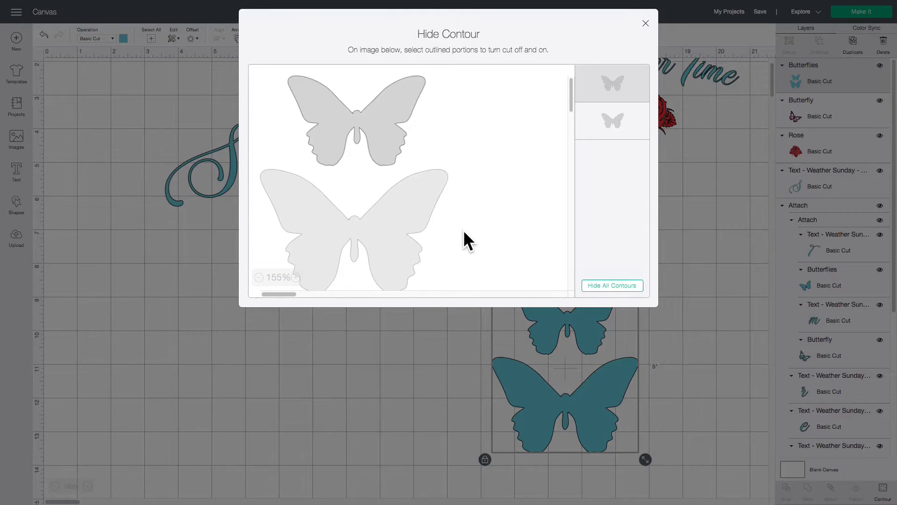
click(399, 333)
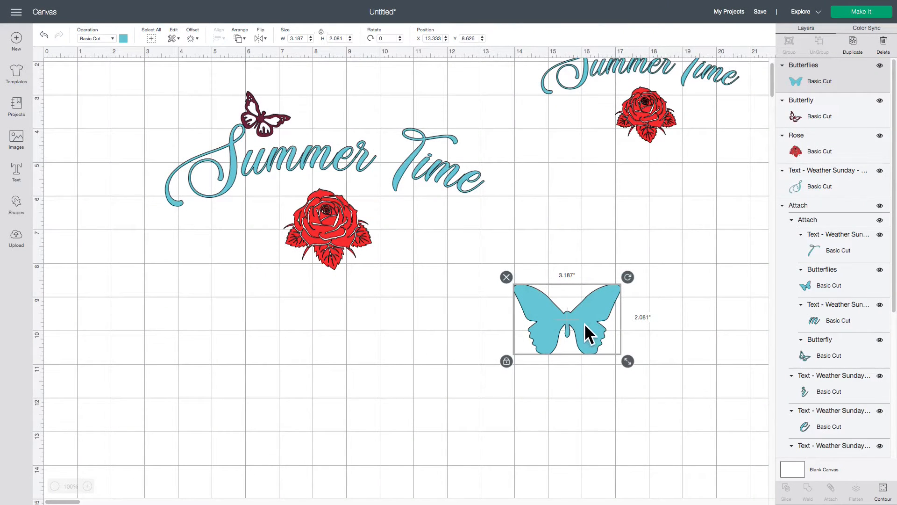
Shrink the remaining blue butterfly to about 1.55 in wide and place it above the text, between Summer and Time
drag(584, 324, 528, 326)
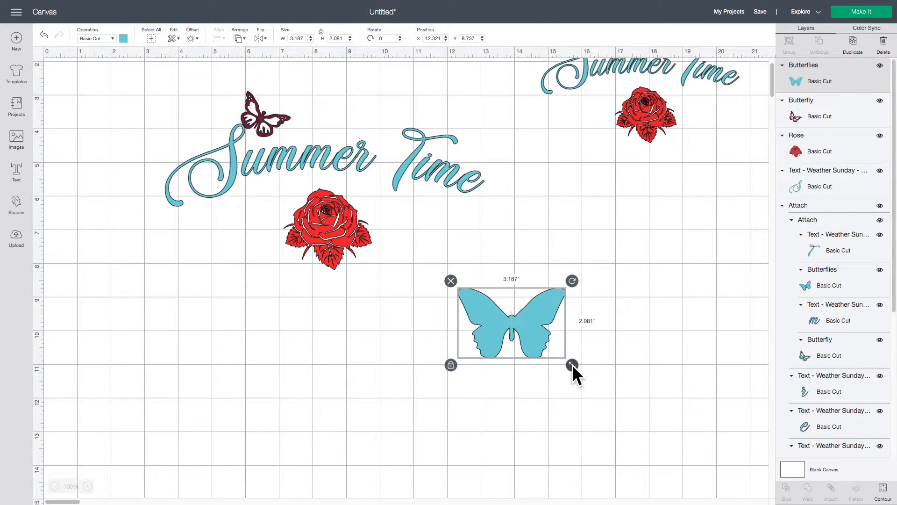
drag(572, 364, 397, 117)
scroll(513, 287, up, 3)
drag(393, 175, 397, 173)
drag(425, 203, 406, 192)
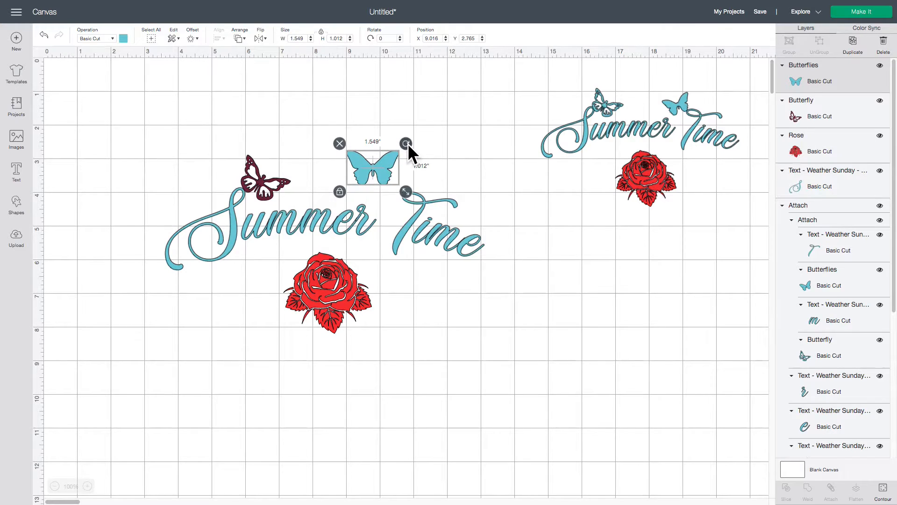
Rotate the blue butterfly counterclockwise by about 29° and place it against the upper curl of the T of Time
drag(406, 143, 395, 128)
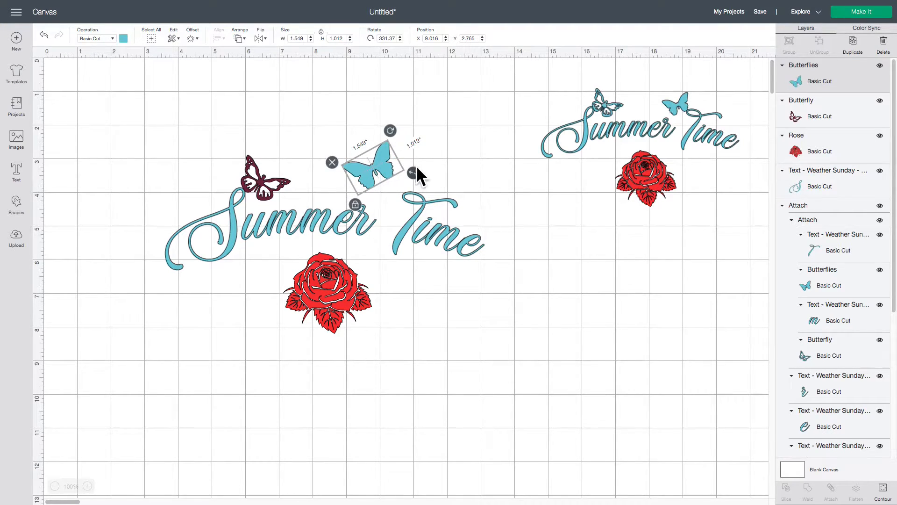
drag(416, 171, 383, 184)
click(460, 145)
click(392, 189)
click(468, 155)
click(475, 167)
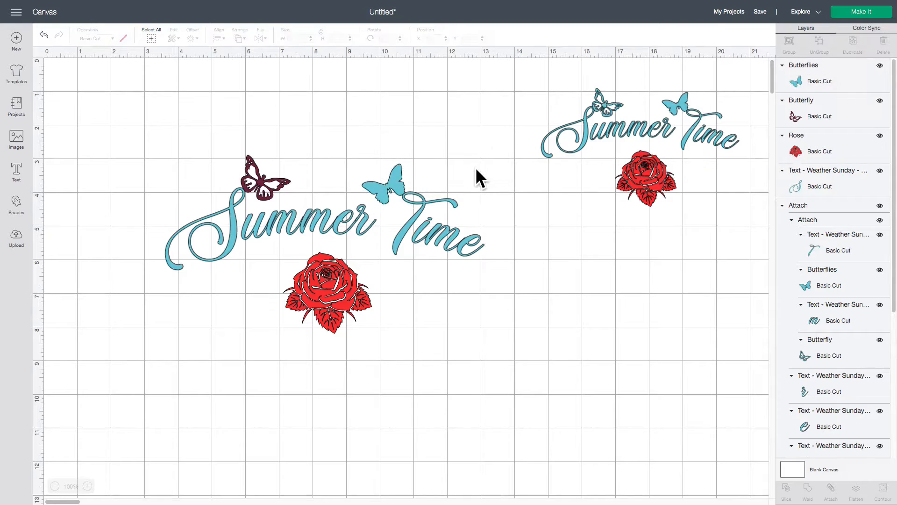
click(439, 200)
click(122, 170)
Undo the latest blue butterfly edits back to the complete two-butterfly image and move that image slightly up
click(43, 35)
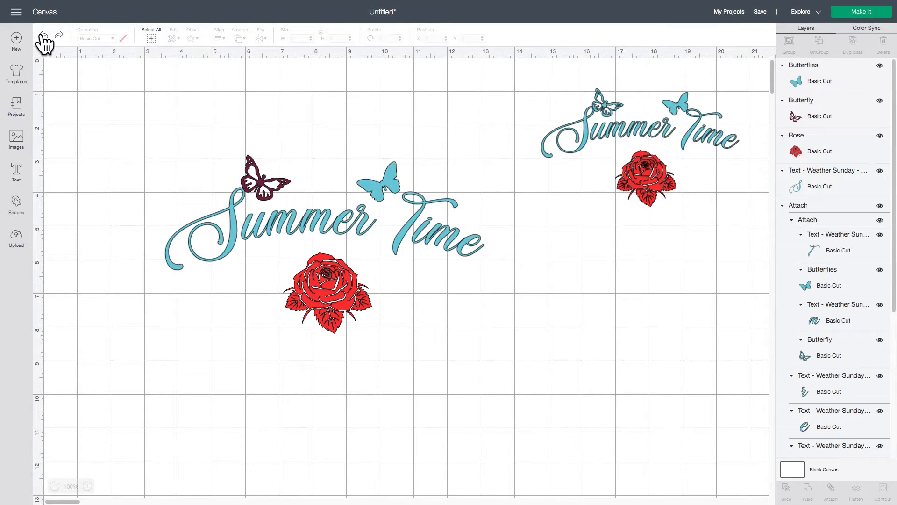
click(43, 36)
click(43, 36)
click(43, 36)
click(43, 35)
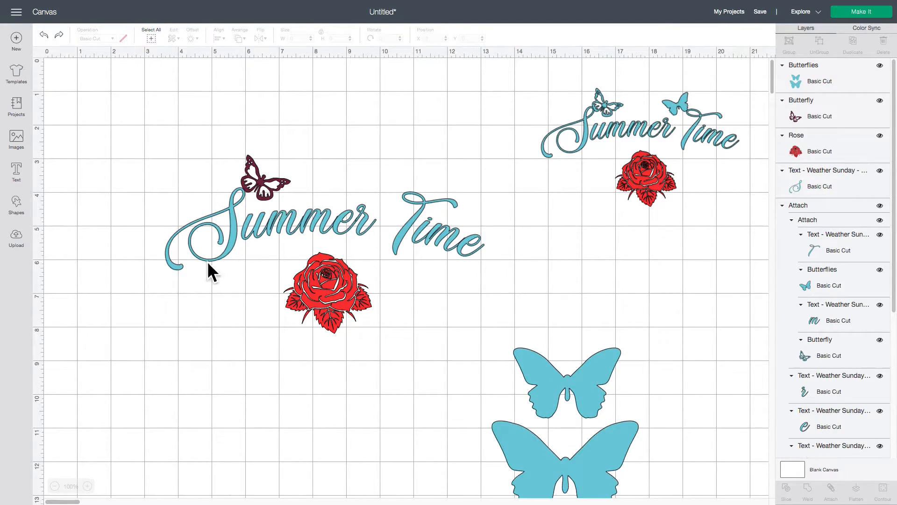
drag(586, 389, 589, 364)
click(374, 402)
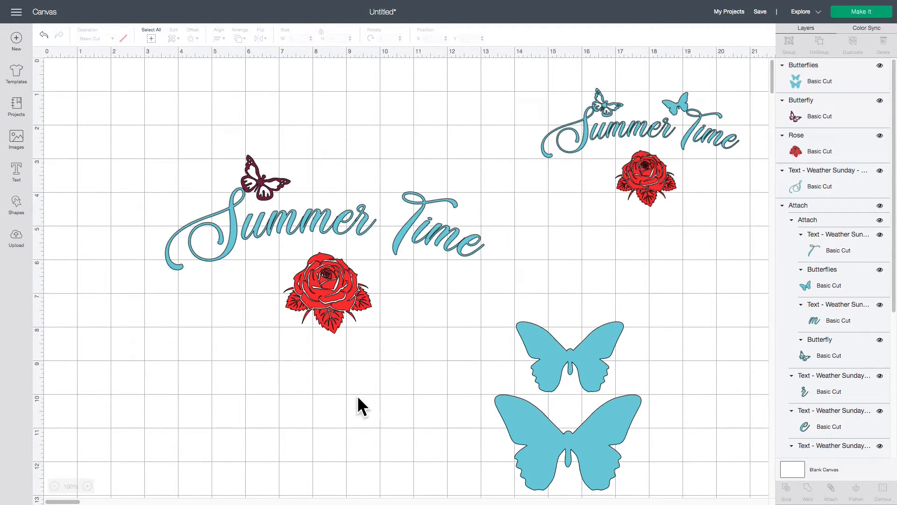
Insert a circle, place it below the rose, and move the blue butterflies to about X 14.06, Y 7.57
click(16, 206)
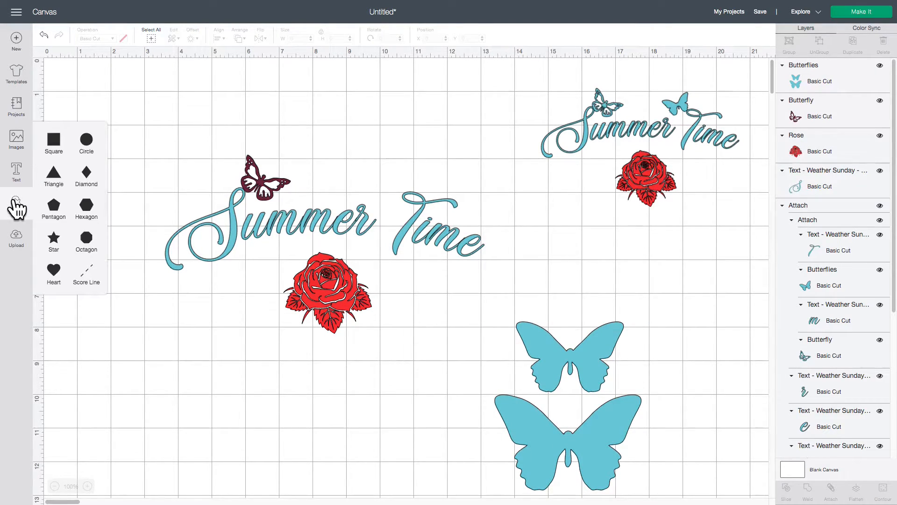
click(87, 140)
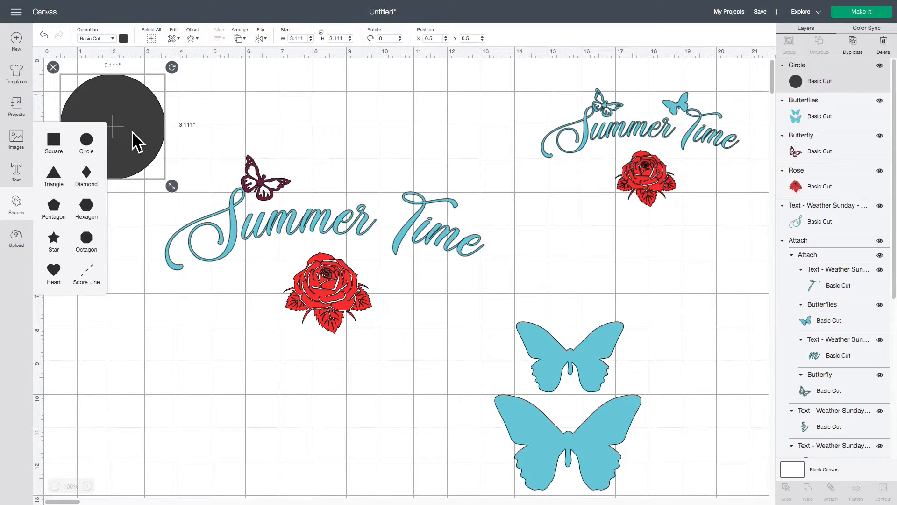
drag(132, 140, 380, 451)
mouse_move(578, 378)
mouse_down()
mouse_move(580, 360)
mouse_move(581, 376)
mouse_up()
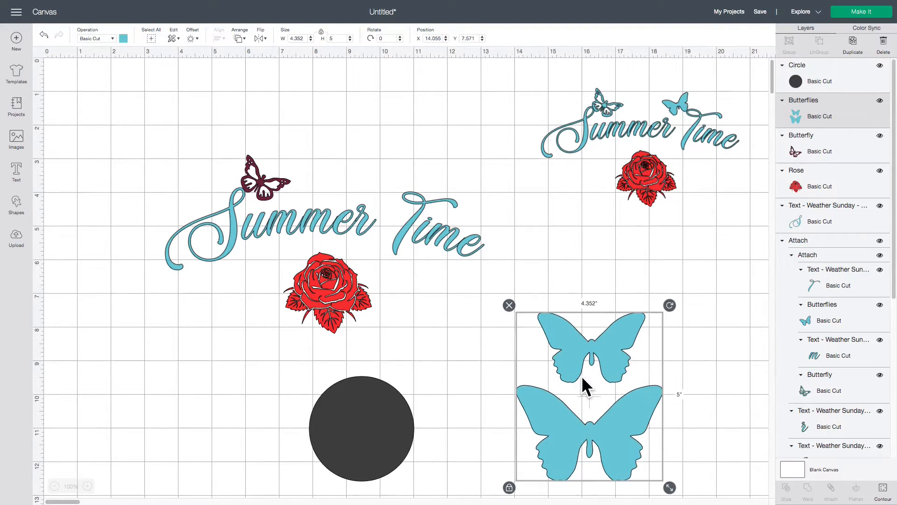
click(475, 409)
Move the circle over the smaller blue butterfly and stretch it into an oval of about 3.35 × 3.92 in
drag(385, 442, 614, 336)
drag(650, 377, 656, 405)
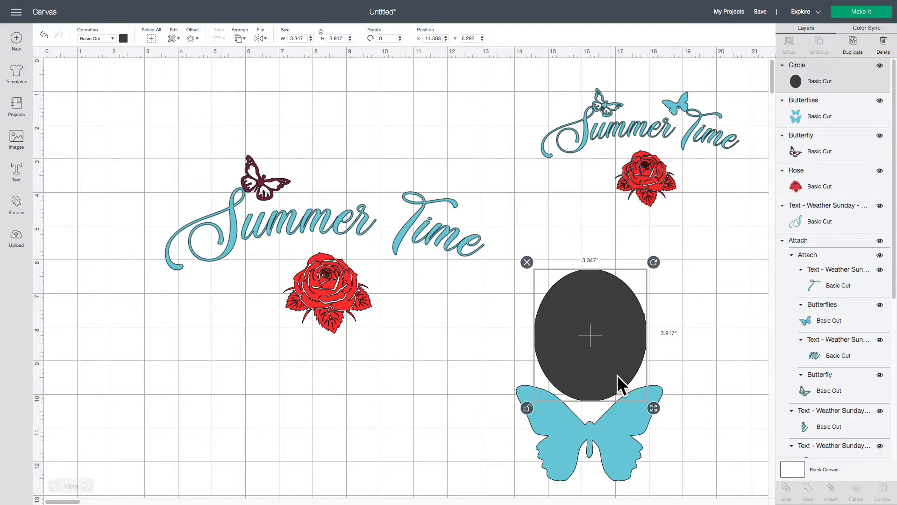
click(693, 378)
drag(505, 215, 694, 499)
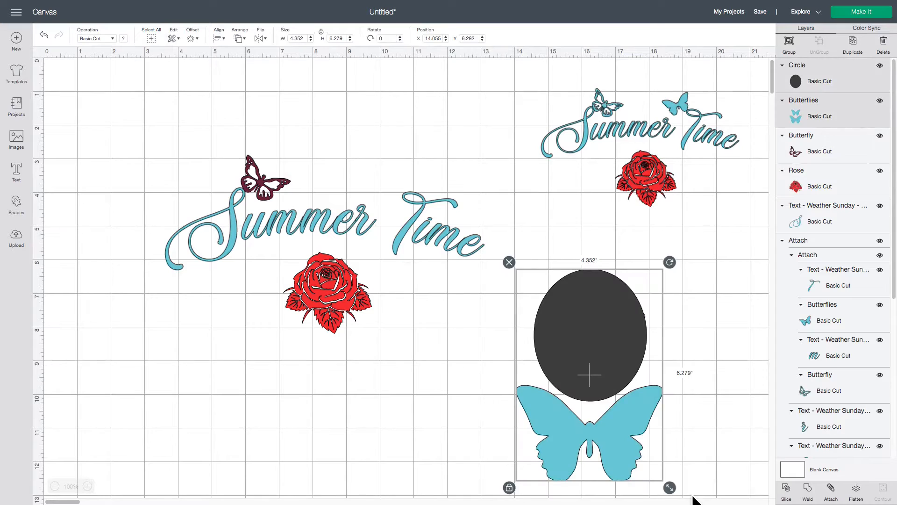
click(722, 449)
Enlarge the oval to about 3.43 × 3.96 in and position it to cover the whole smaller butterfly
drag(593, 346, 593, 345)
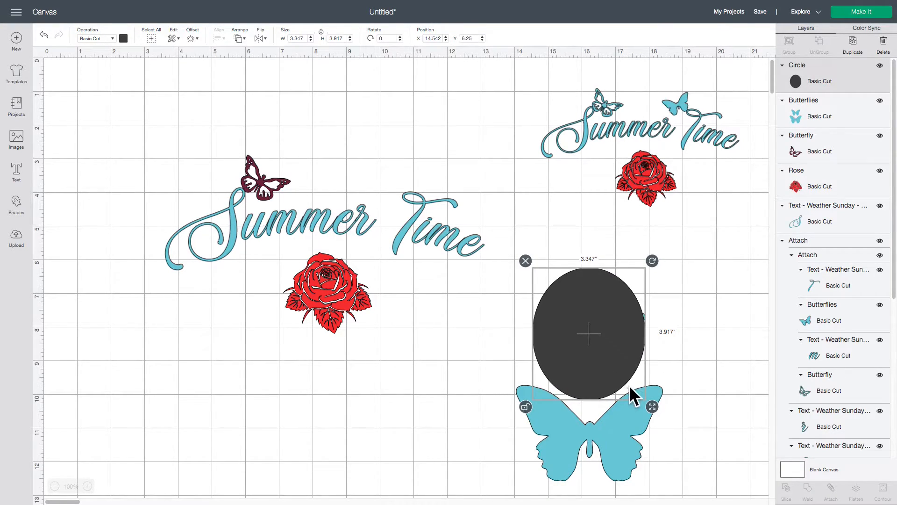
drag(650, 403, 652, 405)
drag(599, 372, 601, 373)
click(689, 375)
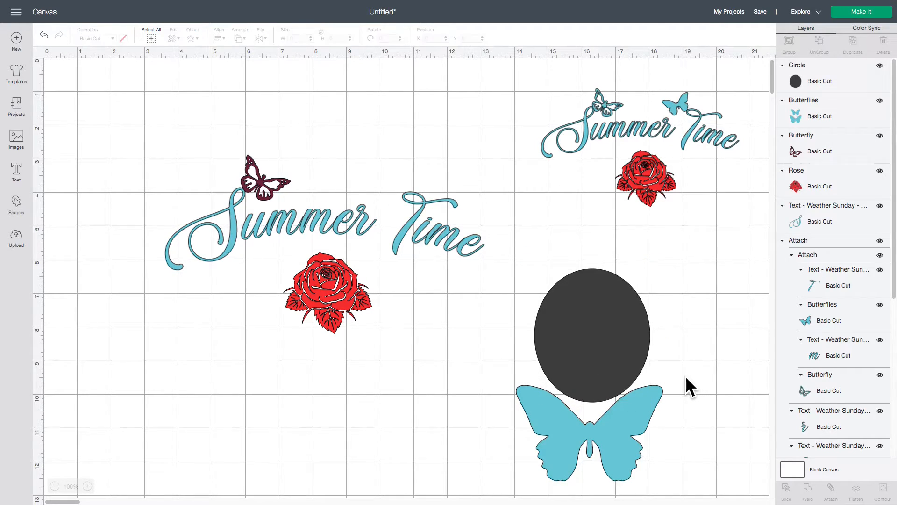
Slice the oval with the butterflies image and delete the cut-out oval and the dark butterfly piece
drag(532, 255, 703, 485)
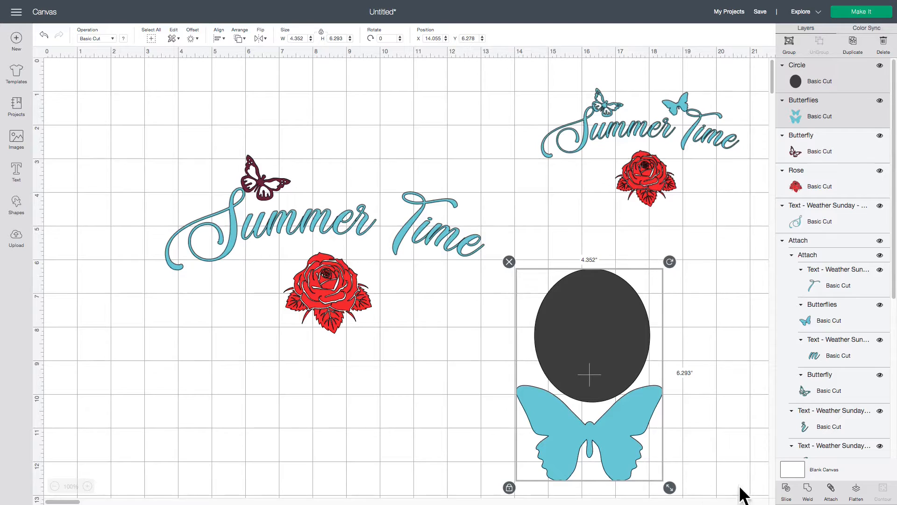
click(786, 488)
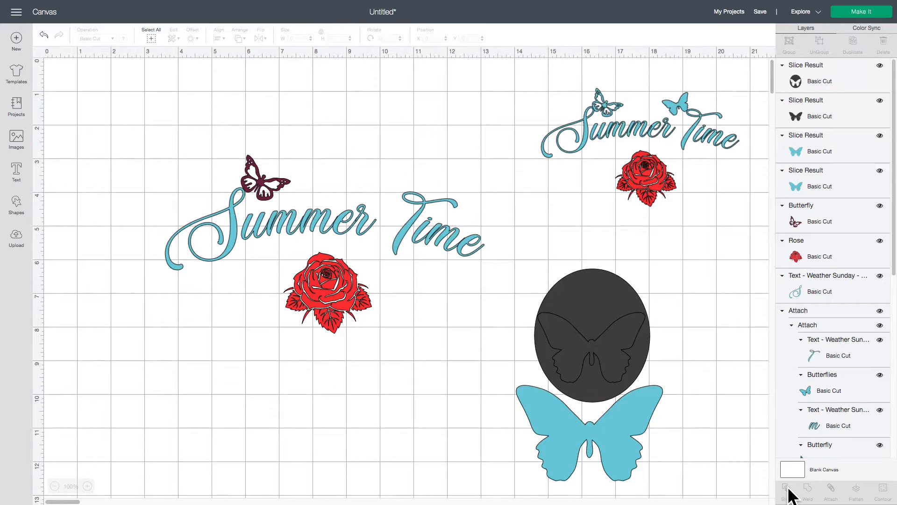
click(595, 309)
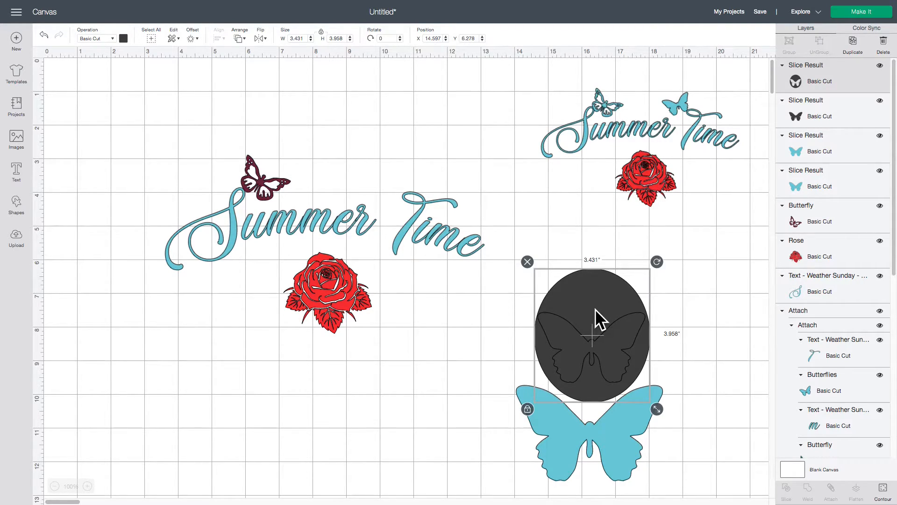
key(Delete)
drag(613, 353, 447, 403)
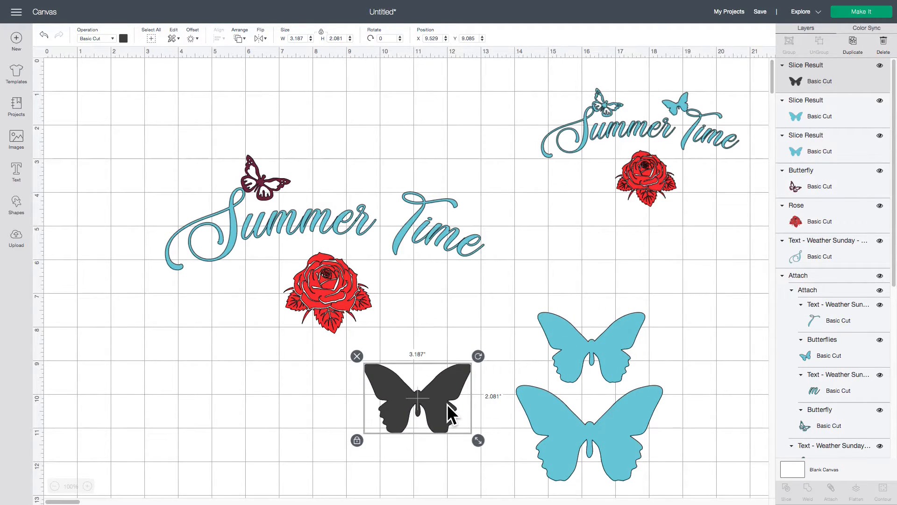
key(Delete)
Shrink the smaller blue butterfly to about 1.72 in wide above the T of Time, and move the larger one to about X 15.64, Y 11.16
drag(611, 364, 600, 317)
drag(645, 338, 558, 280)
drag(403, 180, 399, 183)
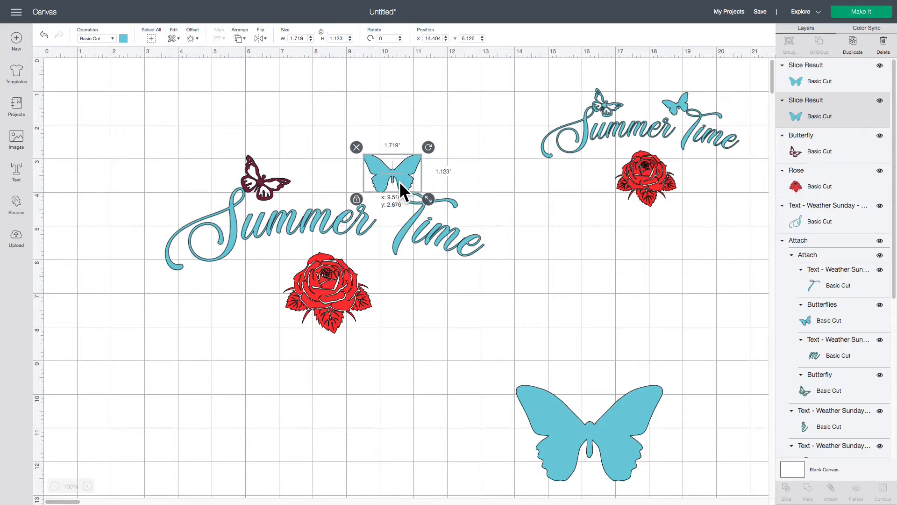
click(586, 209)
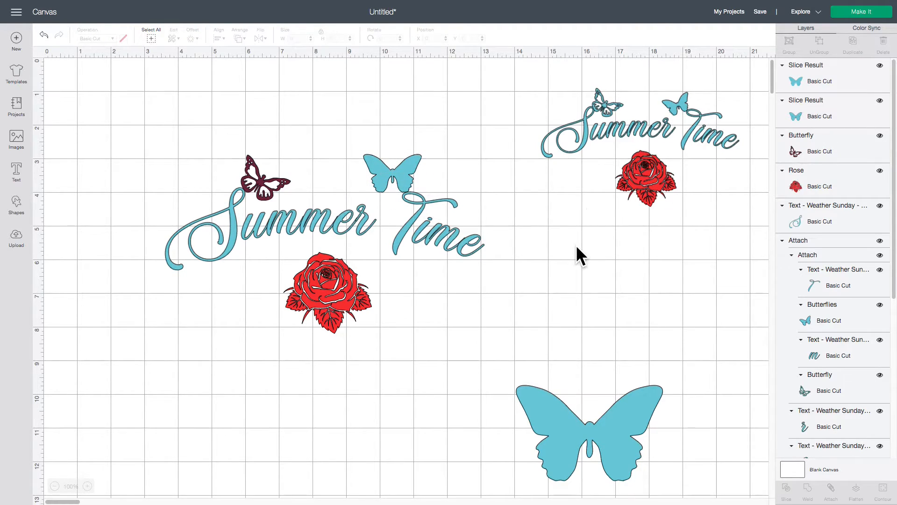
drag(562, 422, 607, 469)
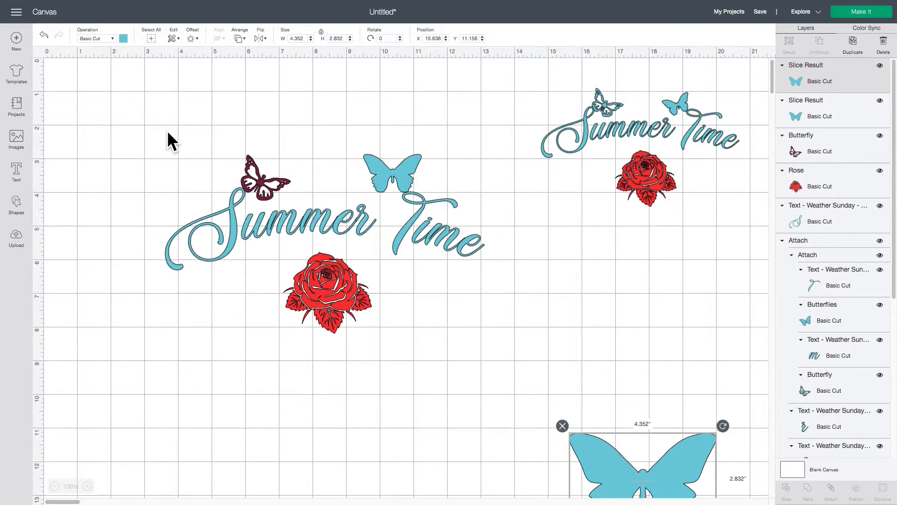
Enlarge the new Summer Time design to about 12.4 in wide, move it to about X 1.09, Y 4.5, and nudge its rose down slightly
scroll(166, 130, down, 2)
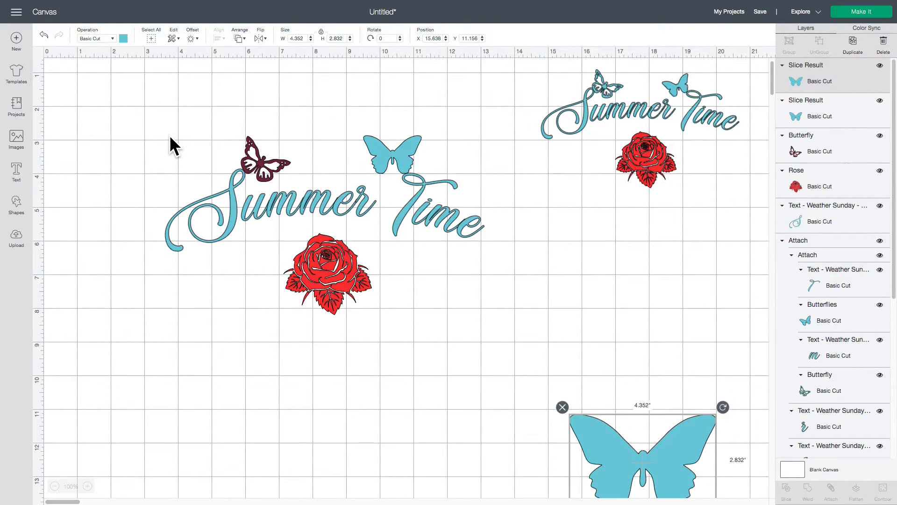
scroll(169, 135, down, 1)
drag(124, 103, 564, 371)
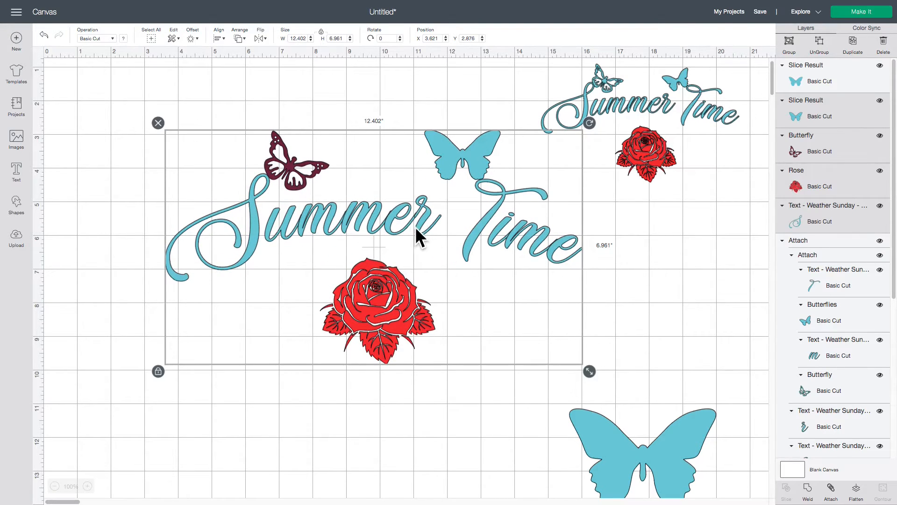
drag(415, 227, 324, 276)
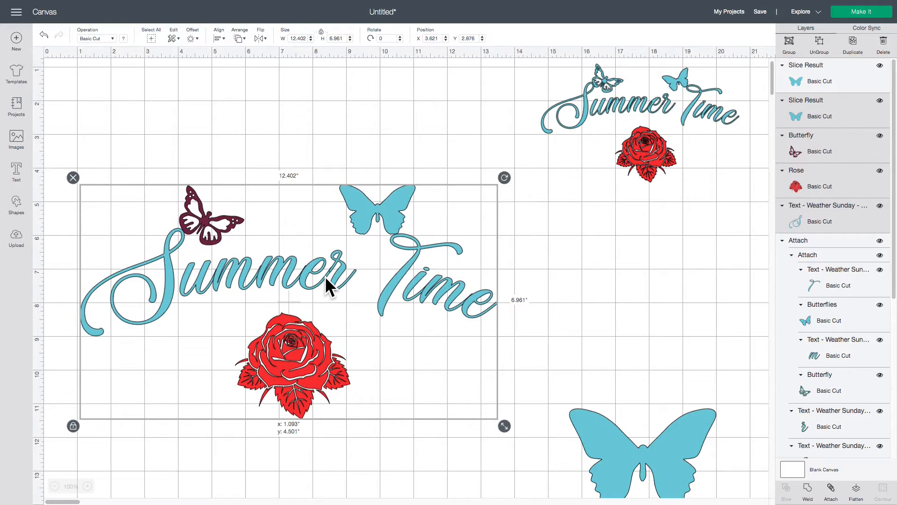
click(544, 270)
drag(299, 344, 300, 346)
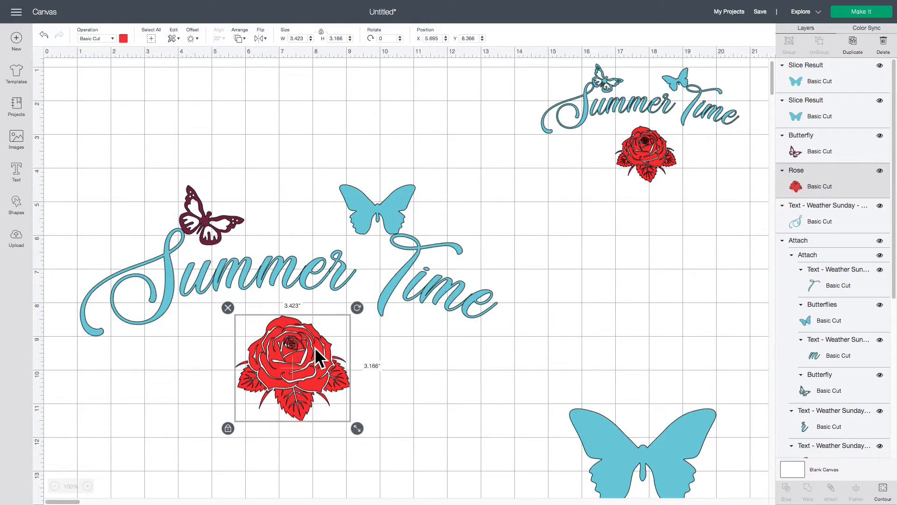
click(345, 235)
Tilt the blue butterfly counterclockwise, shrink it slightly and rest it on the upper curl of the T of Time
click(377, 205)
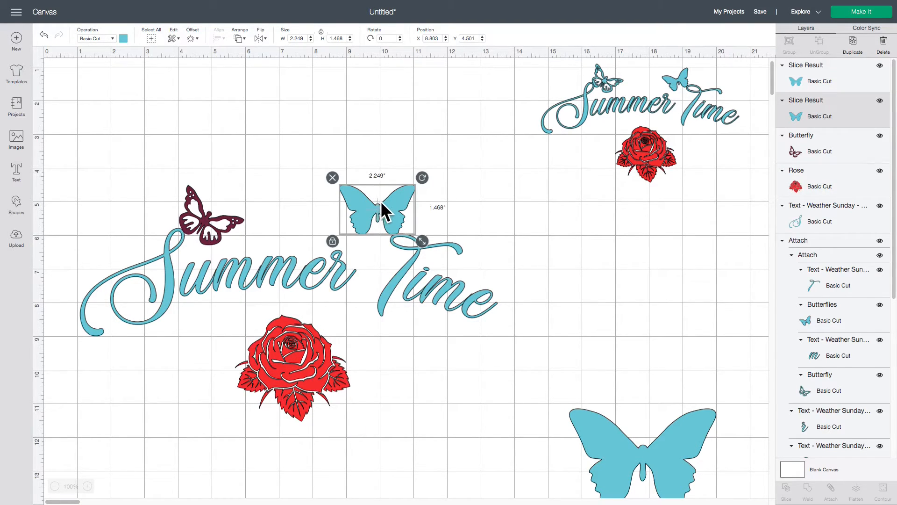
drag(421, 179, 418, 169)
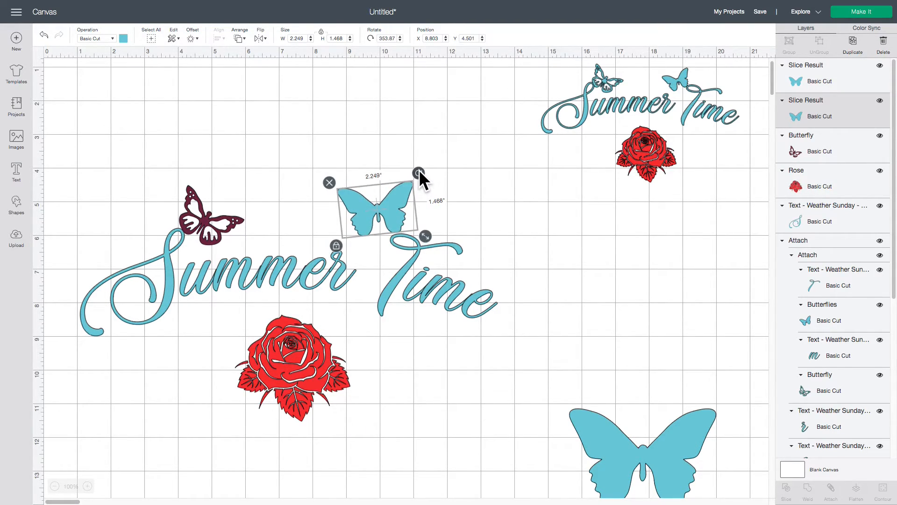
drag(423, 235, 383, 223)
click(452, 220)
click(451, 222)
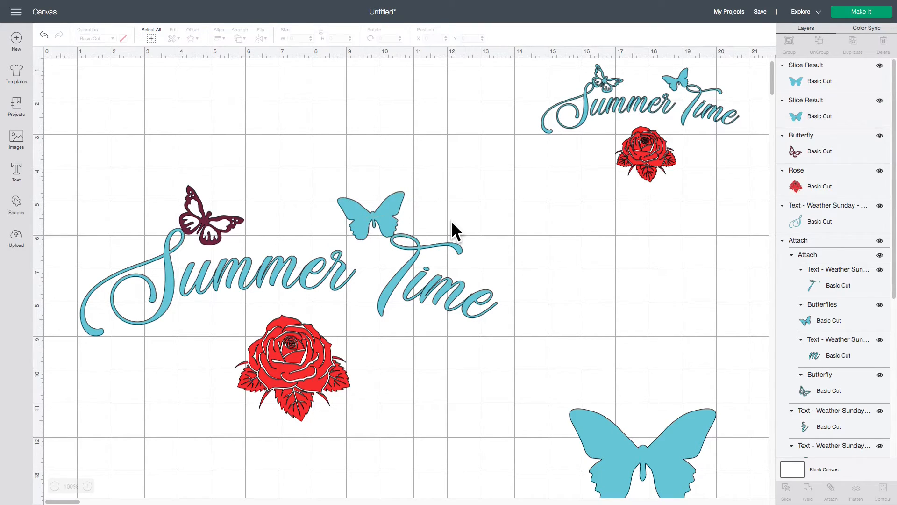
Ungroup the Summer Time text into separate letters and move the e of Time closer to the m
click(307, 264)
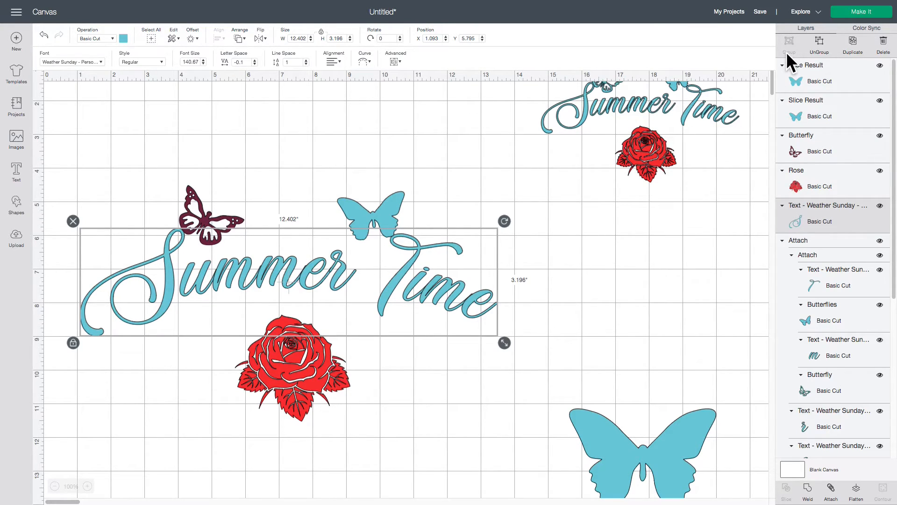
click(822, 48)
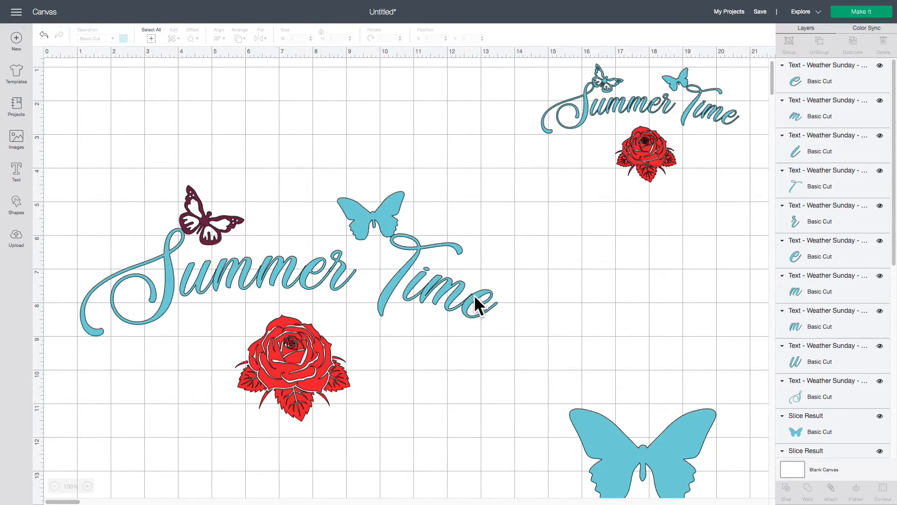
click(87, 486)
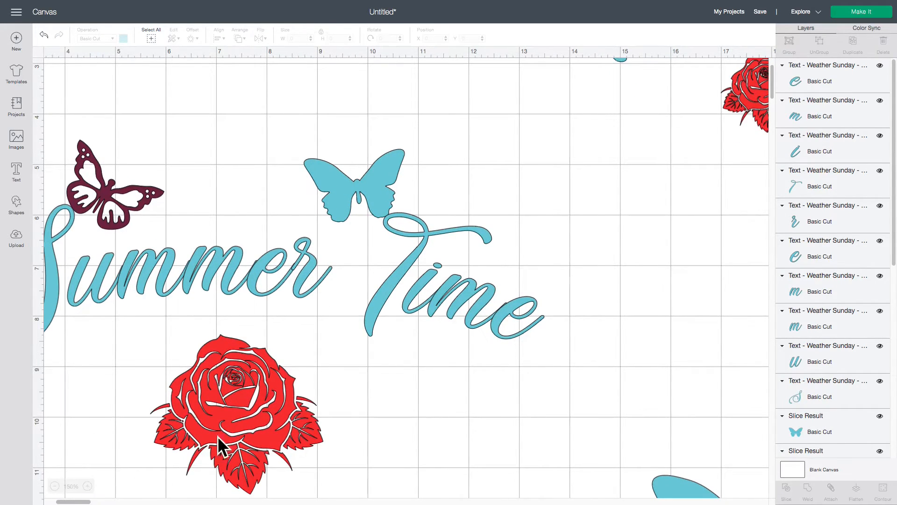
click(508, 314)
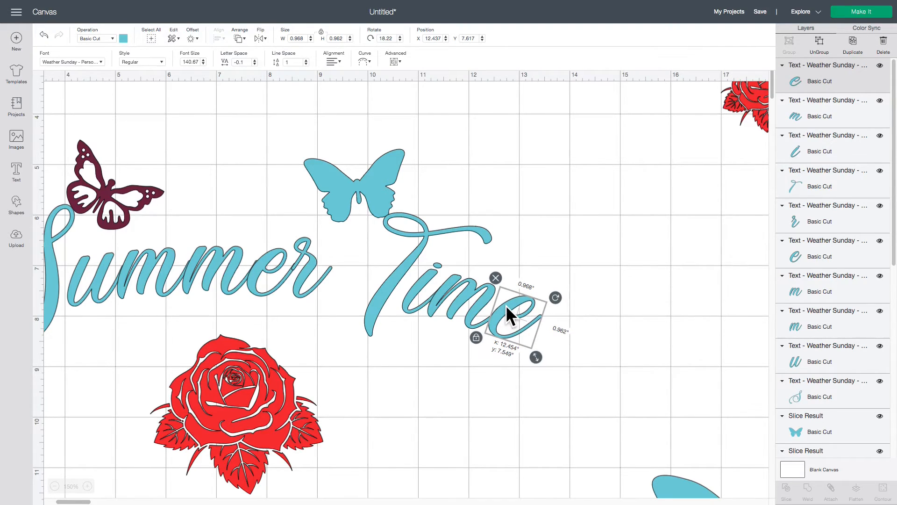
drag(505, 305, 506, 305)
Nudge the two m's, the u and the S of Summer slightly toward the word's end to overlap their neighbouring letters
click(219, 263)
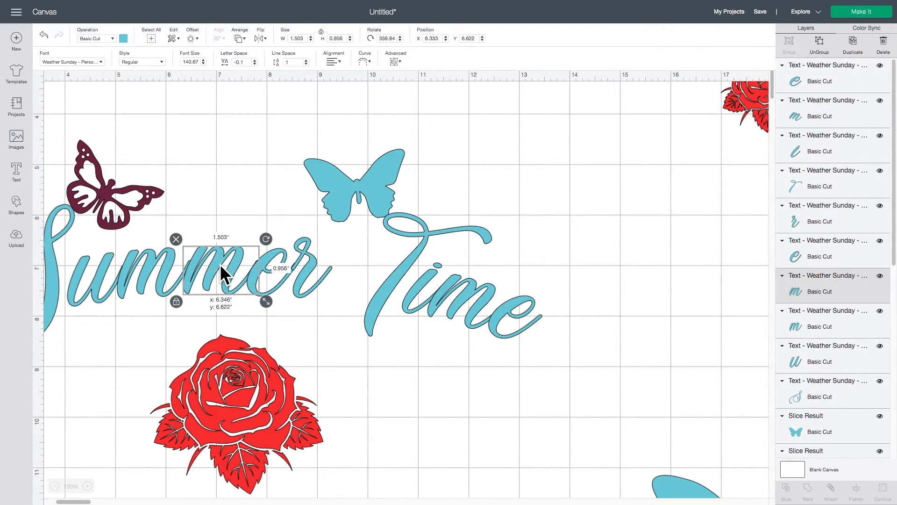
click(167, 268)
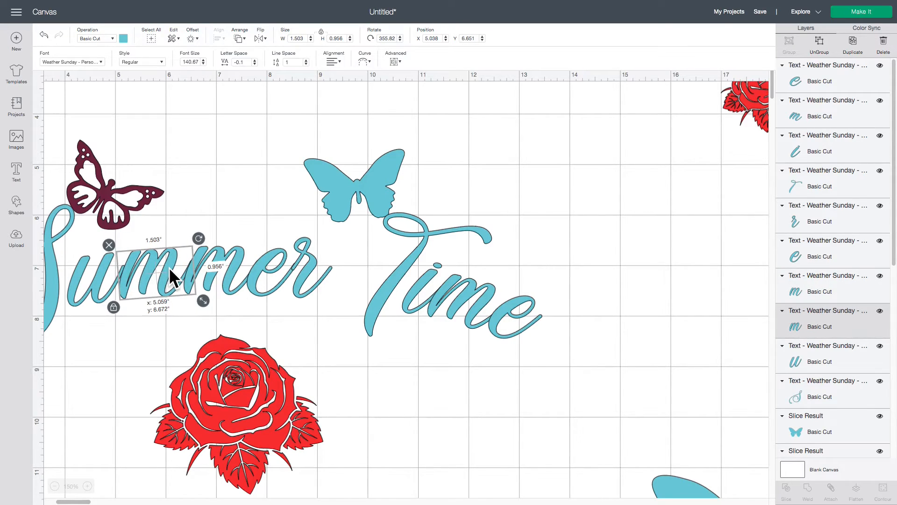
click(97, 273)
click(55, 309)
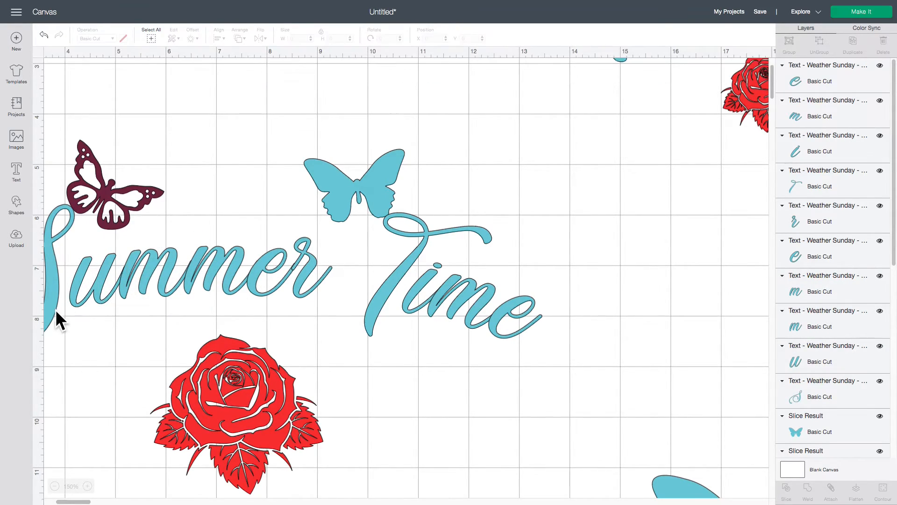
click(55, 307)
click(474, 407)
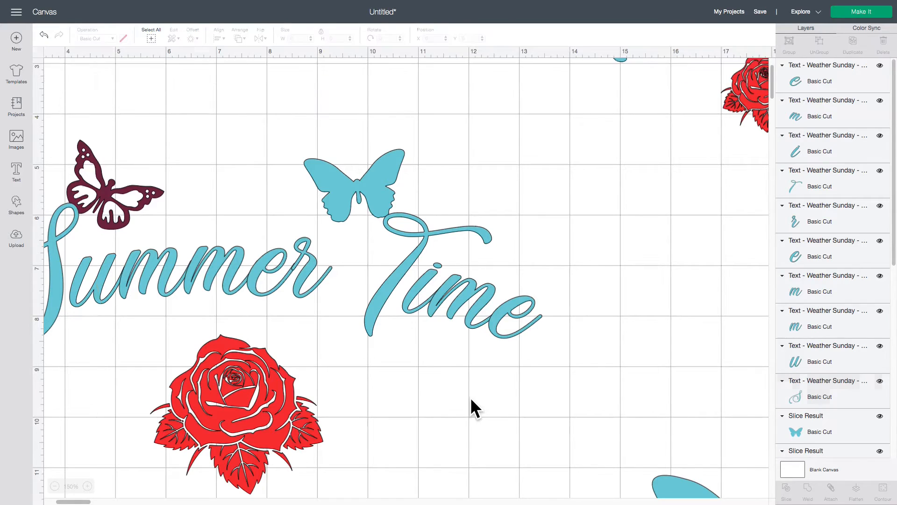
click(55, 487)
click(54, 487)
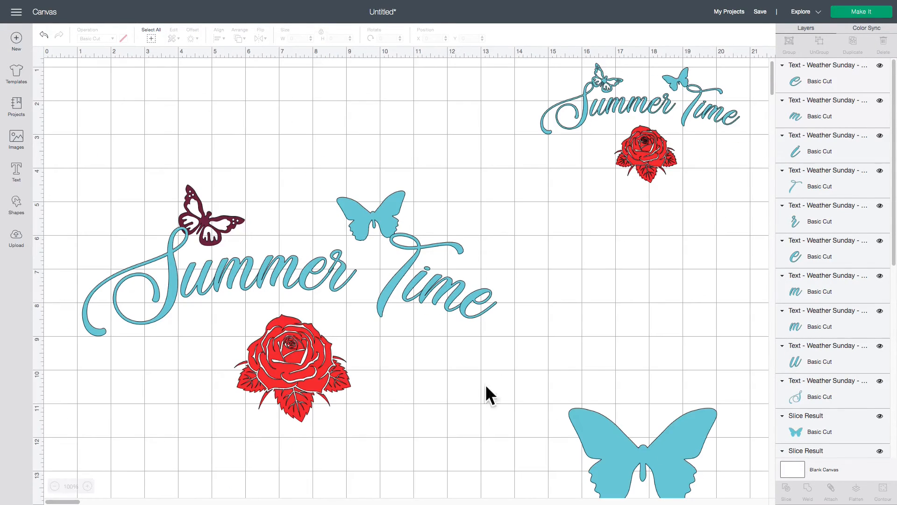
Nudge the r of Summer slightly toward the word, raise the purple butterfly a little and fine-tune the blue butterfly's position
click(346, 265)
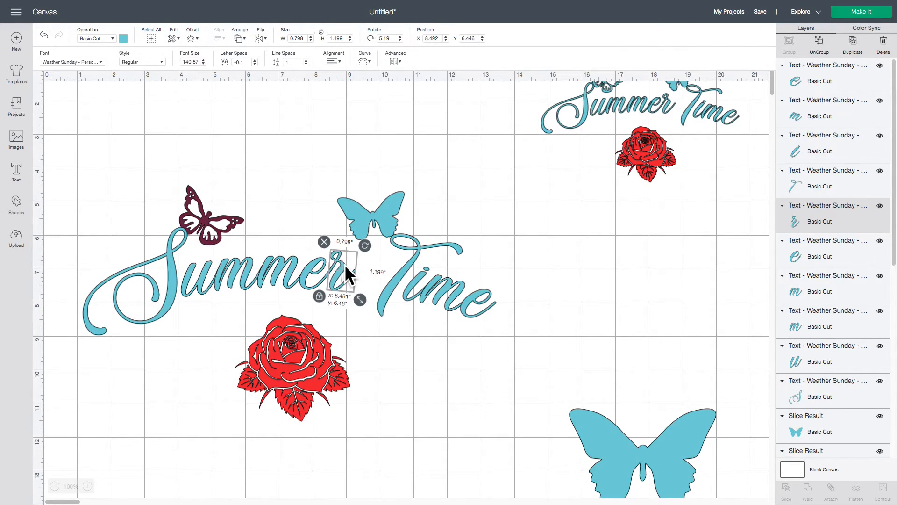
click(434, 410)
click(231, 222)
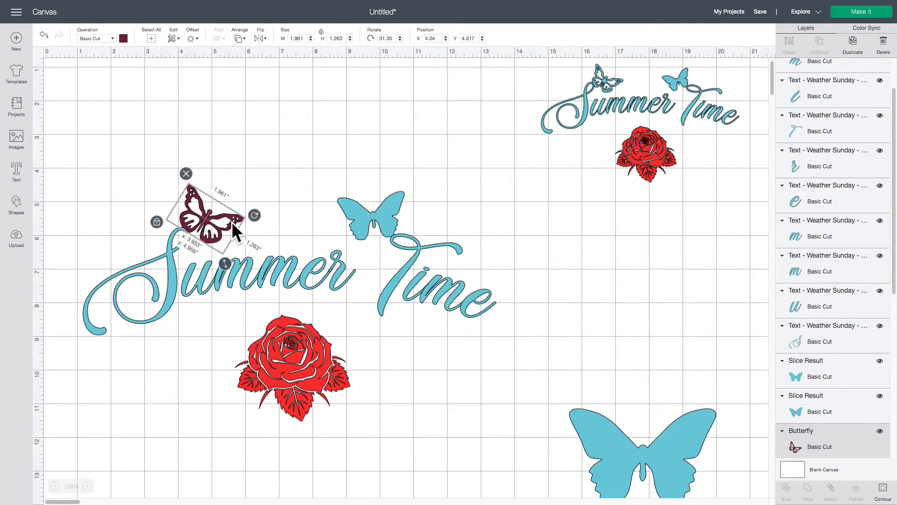
click(418, 361)
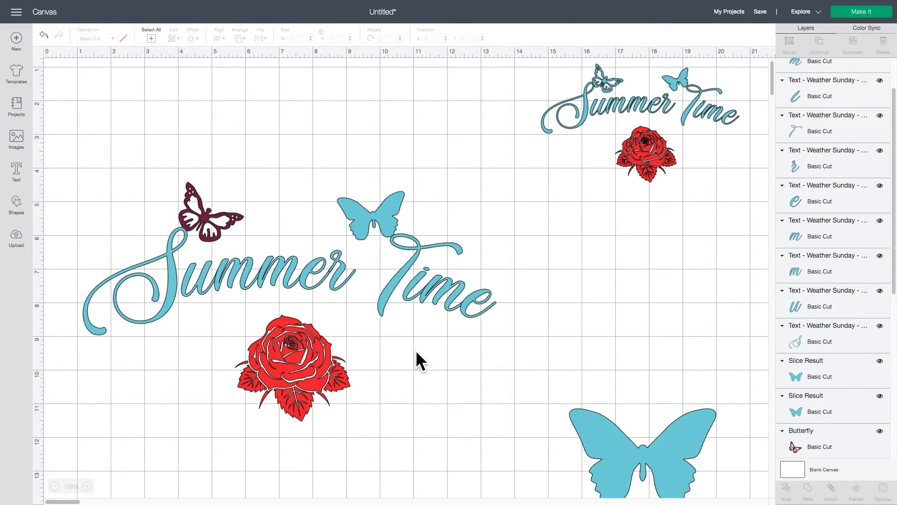
click(361, 226)
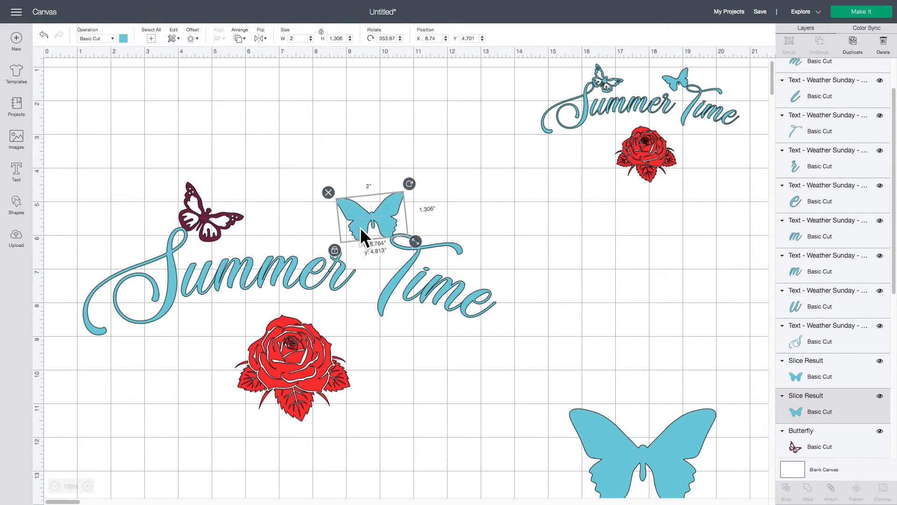
click(449, 373)
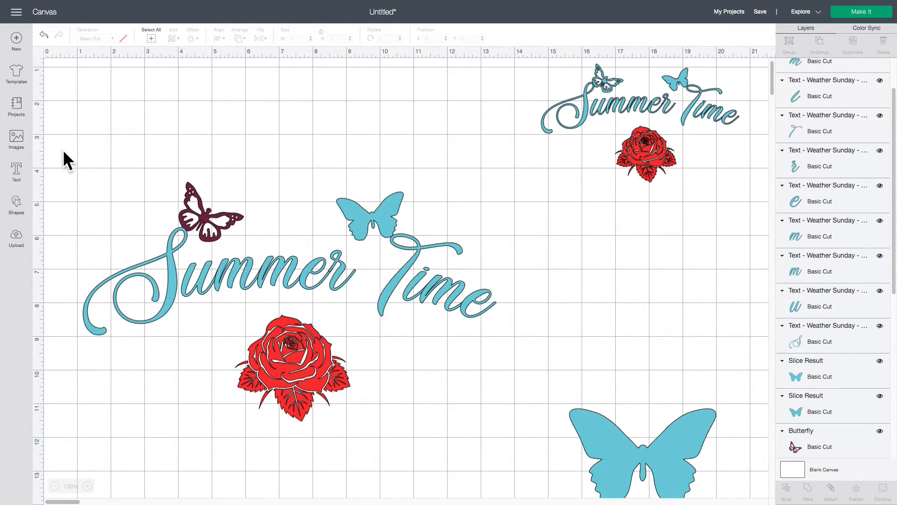
Attach the Summer Time letters and both butterflies into one object and shift it slightly down and to the left
drag(64, 150, 516, 310)
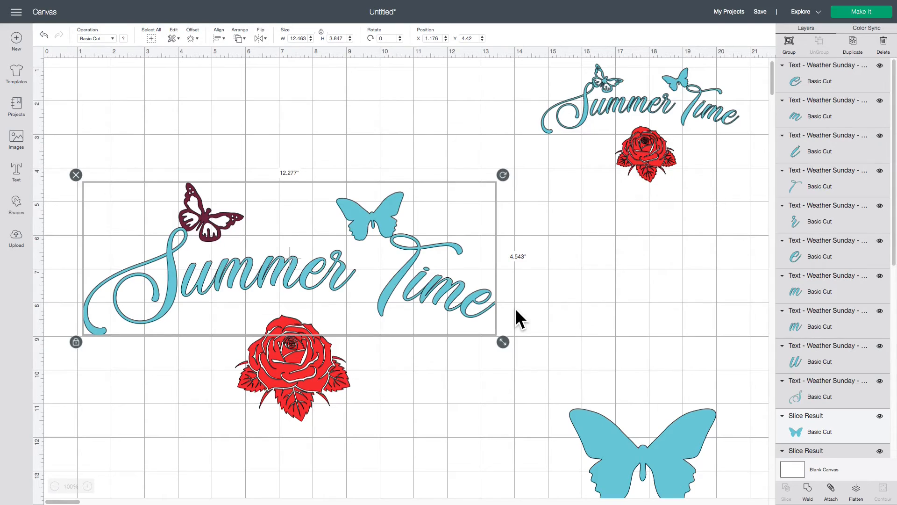
click(831, 488)
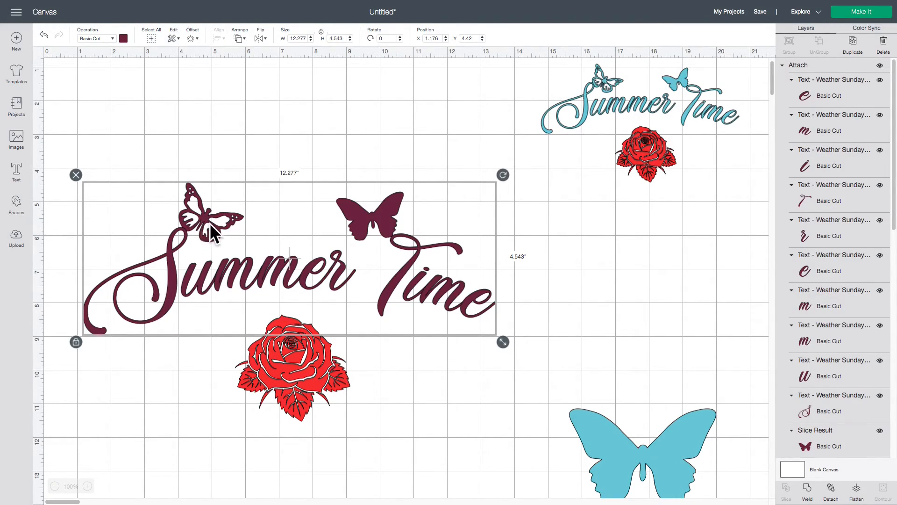
mouse_move(194, 223)
mouse_down()
mouse_move(217, 200)
mouse_move(181, 223)
mouse_move(191, 230)
mouse_up()
click(425, 442)
Nudge the rose slightly to the left and center it horizontally with the attached Summer Time lettering
click(307, 383)
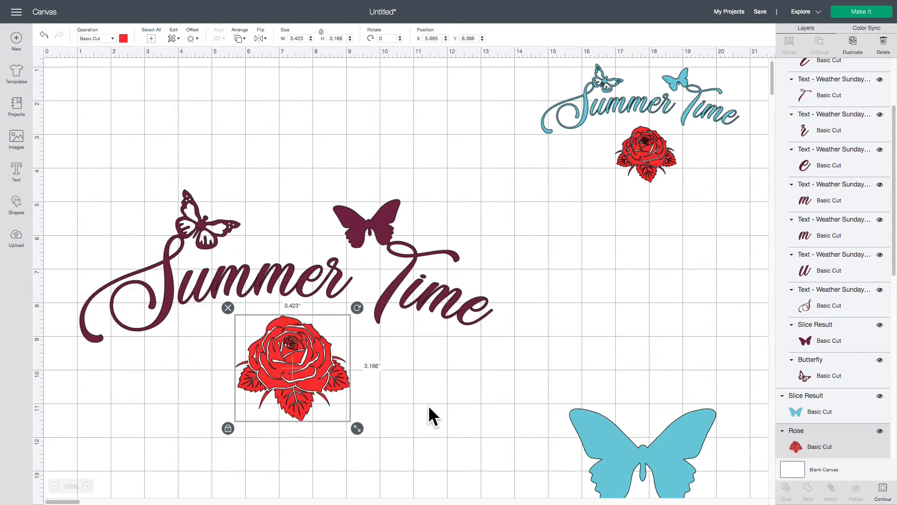
click(429, 407)
click(325, 376)
drag(325, 377, 321, 375)
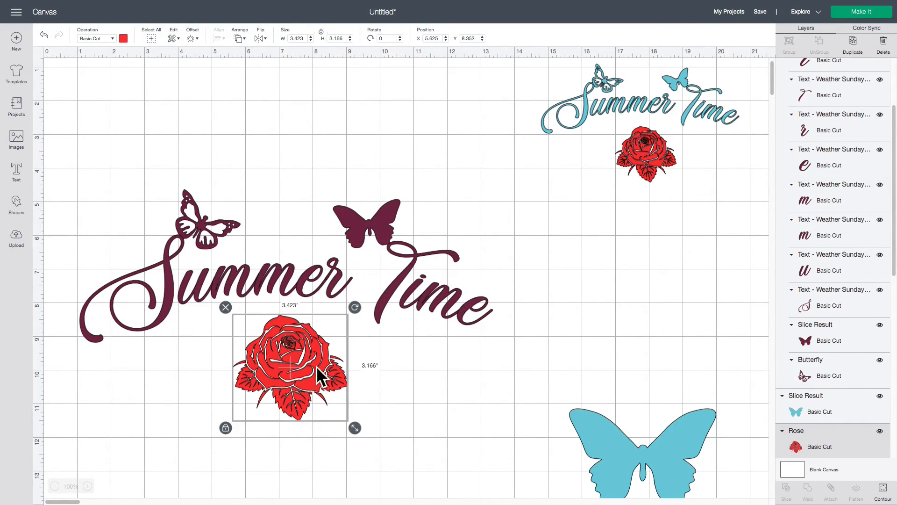
drag(94, 181, 498, 425)
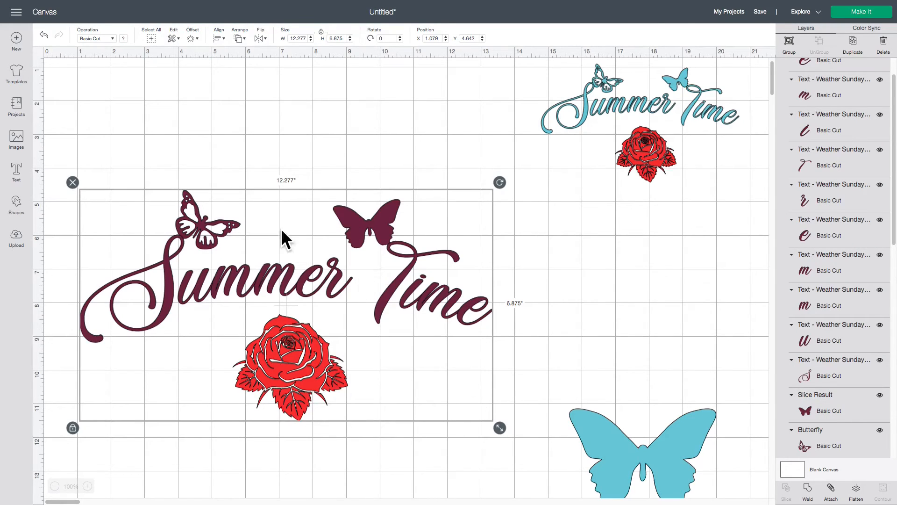
click(218, 39)
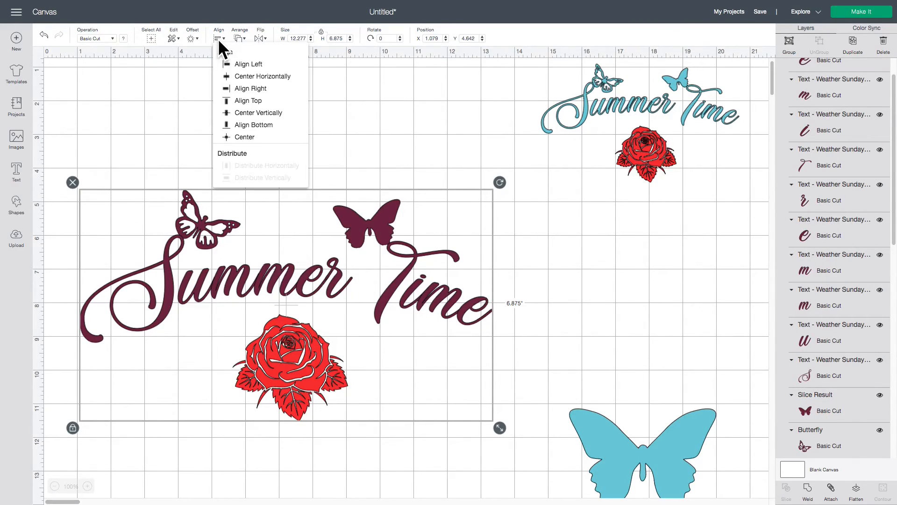
click(244, 76)
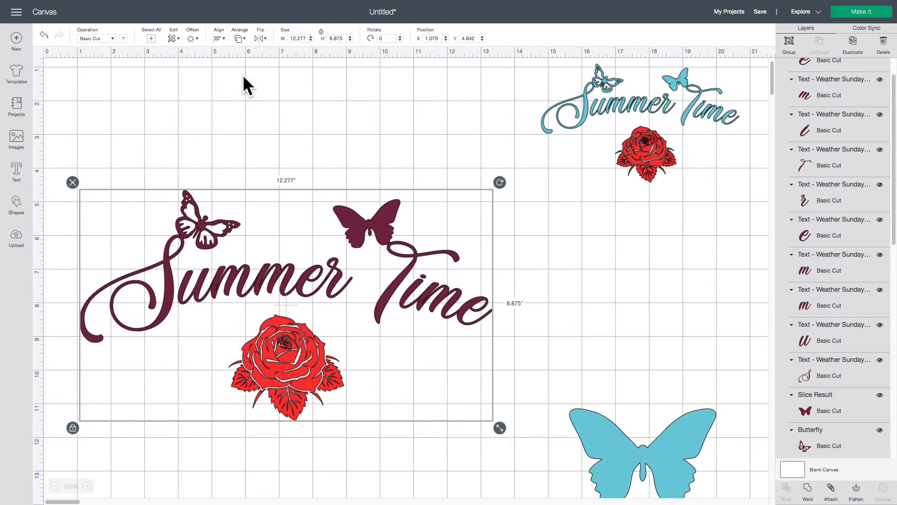
click(326, 133)
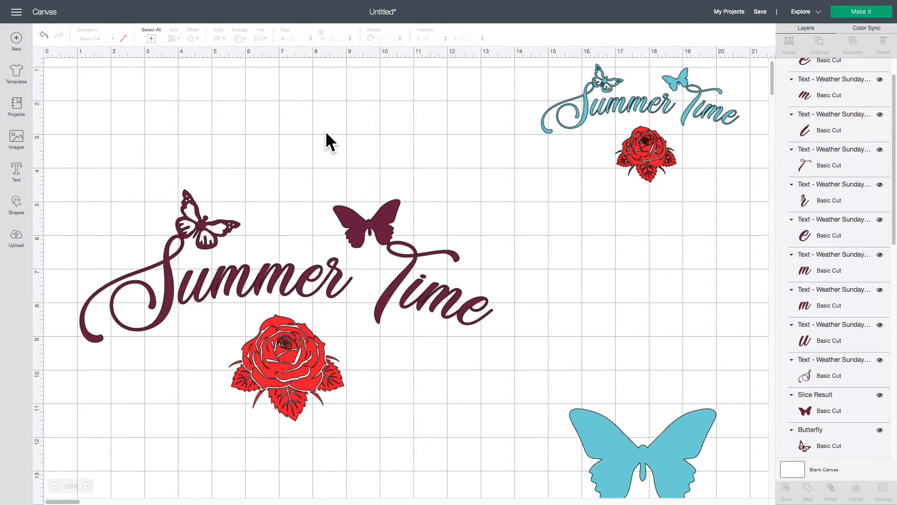
Recolor the attached lettering and butterflies with the light blue material color already used in the project
click(292, 283)
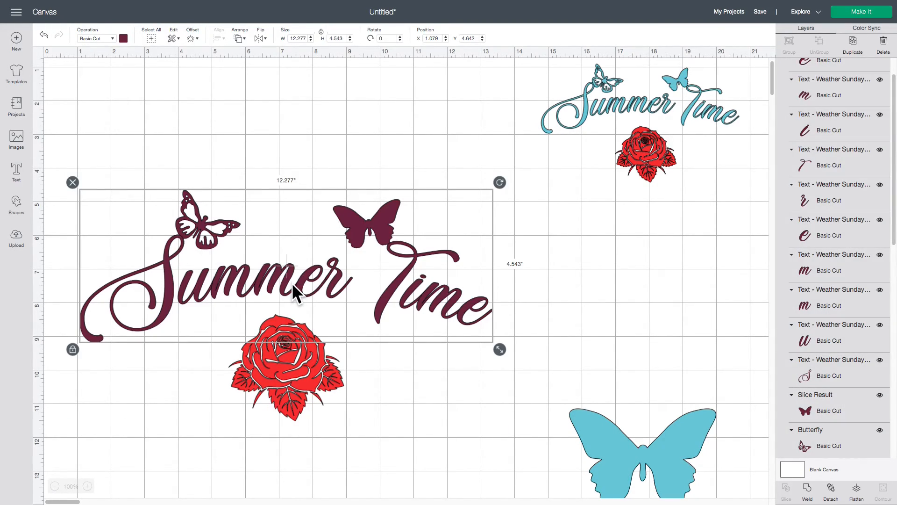
click(124, 39)
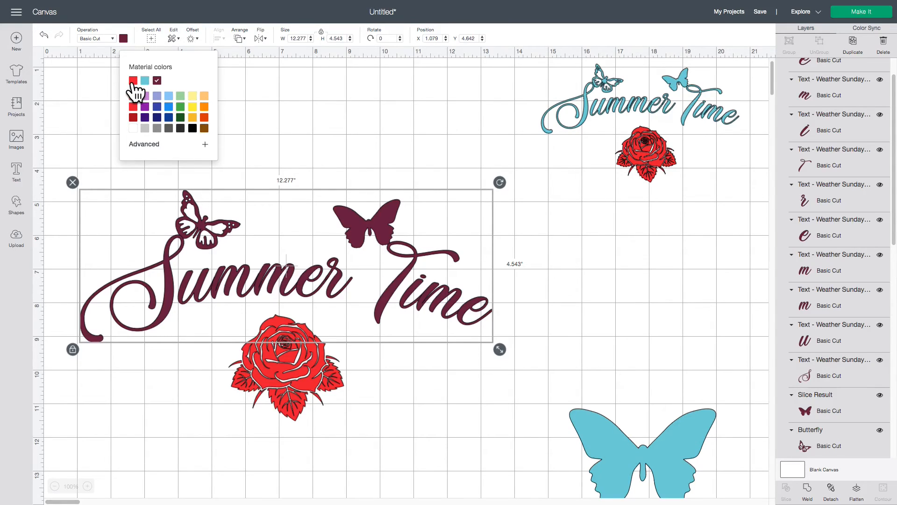
click(145, 81)
click(369, 126)
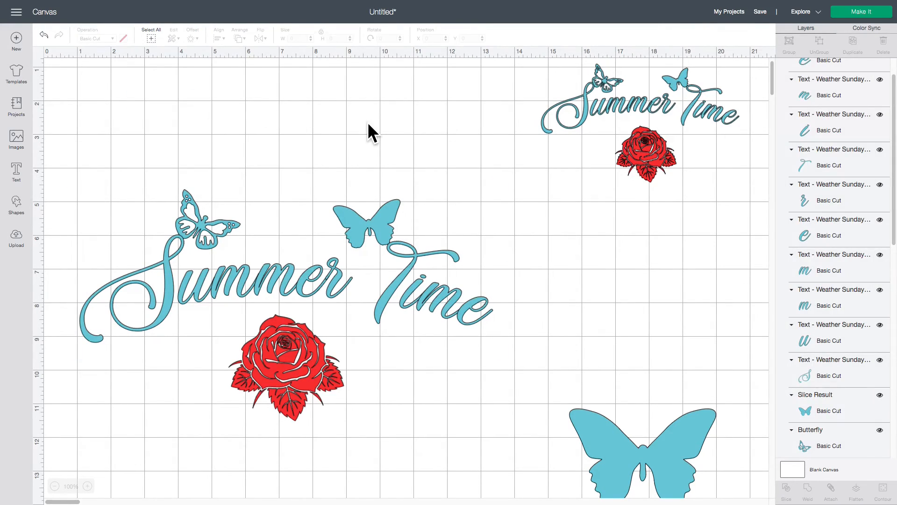
Delete the large leftover blue butterfly slice result below the small original design
click(309, 360)
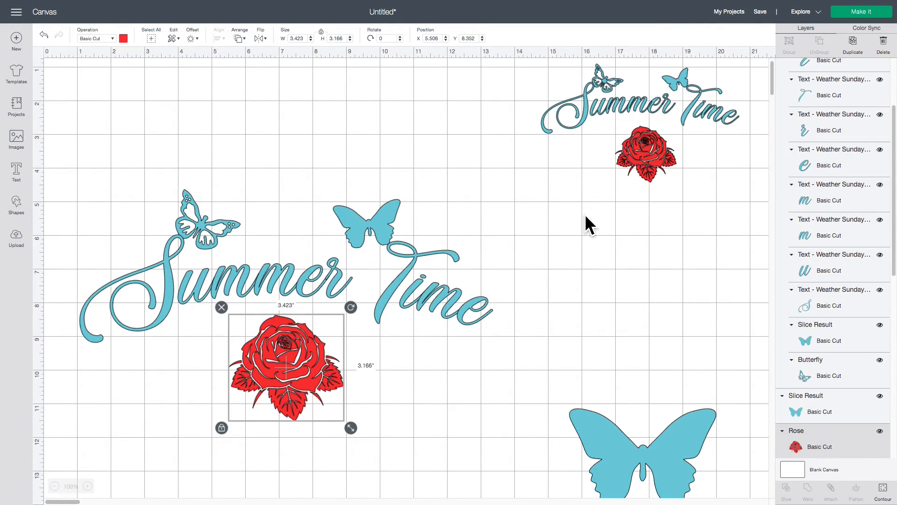
click(521, 324)
scroll(533, 341, down, 2)
click(593, 372)
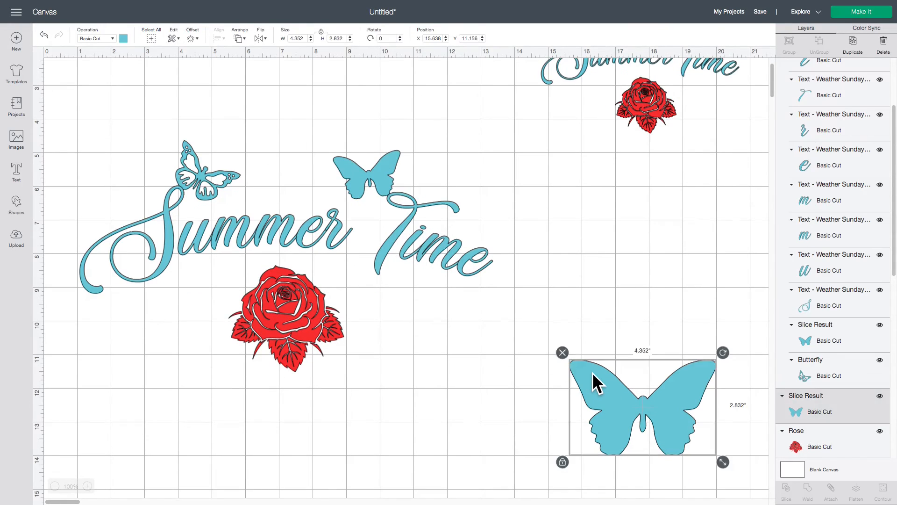
key(Delete)
scroll(445, 301, up, 3)
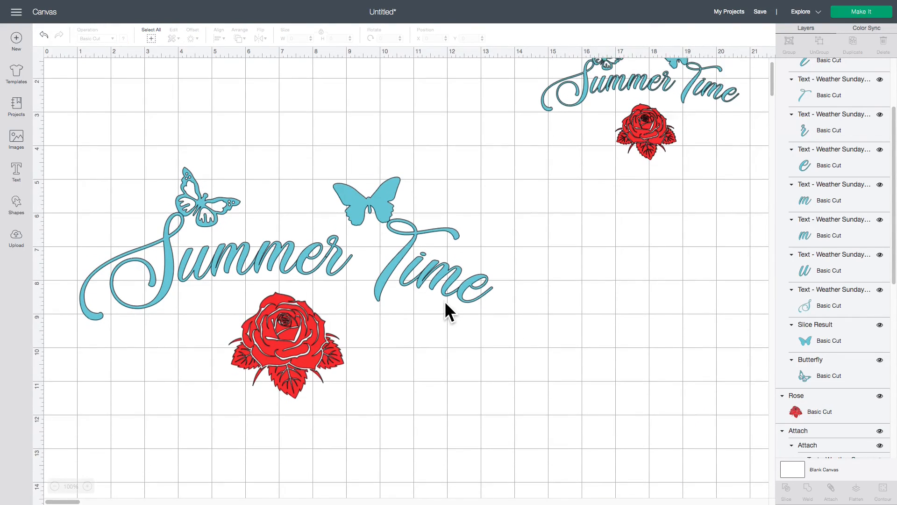
Enlarge the rose to about 5.66 in wide and place it beneath the lettering at about X 4.62, Y 8.59
drag(316, 373, 299, 371)
drag(353, 456, 327, 445)
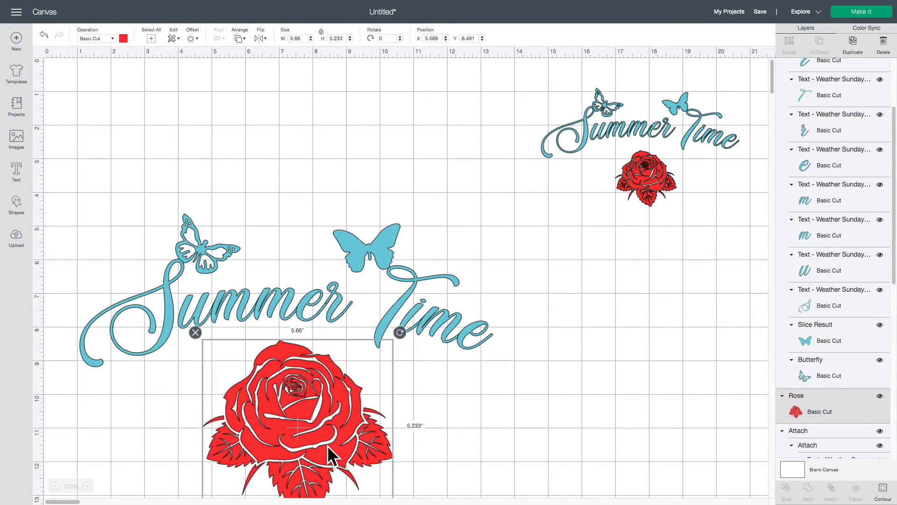
scroll(495, 442, down, 2)
drag(330, 382, 326, 389)
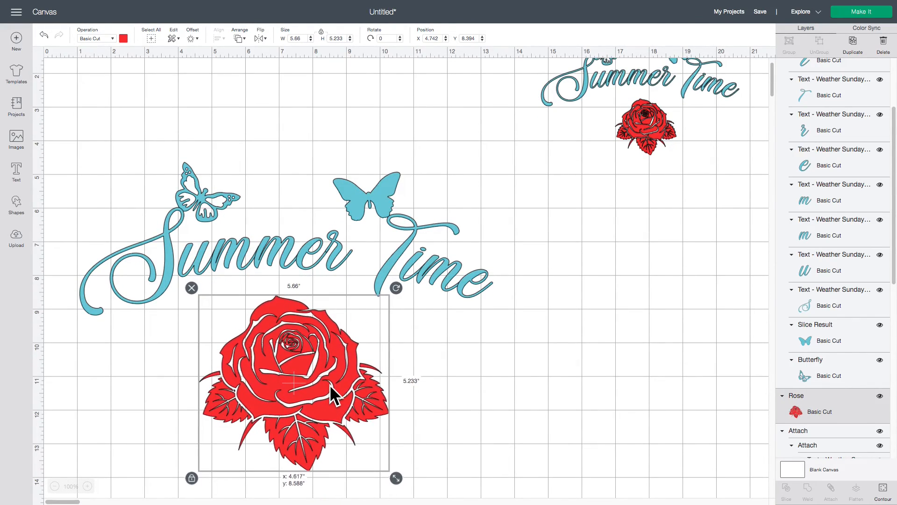
click(485, 410)
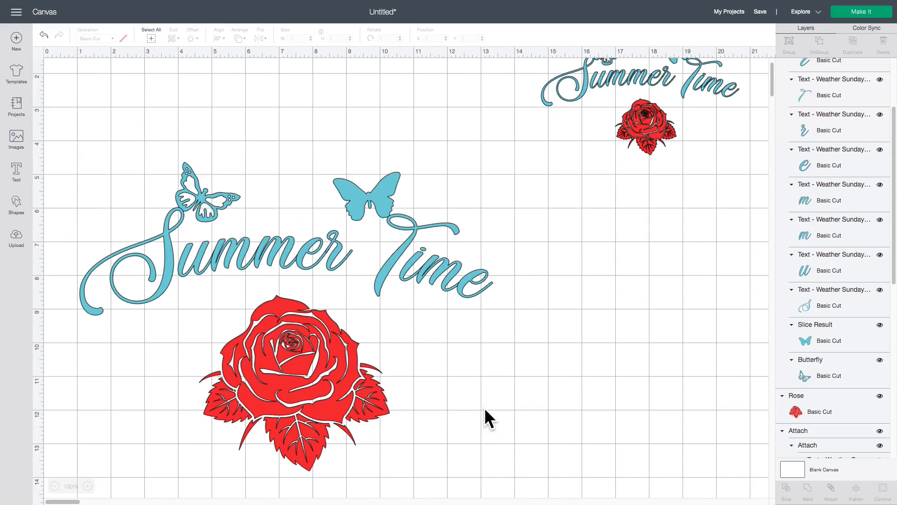